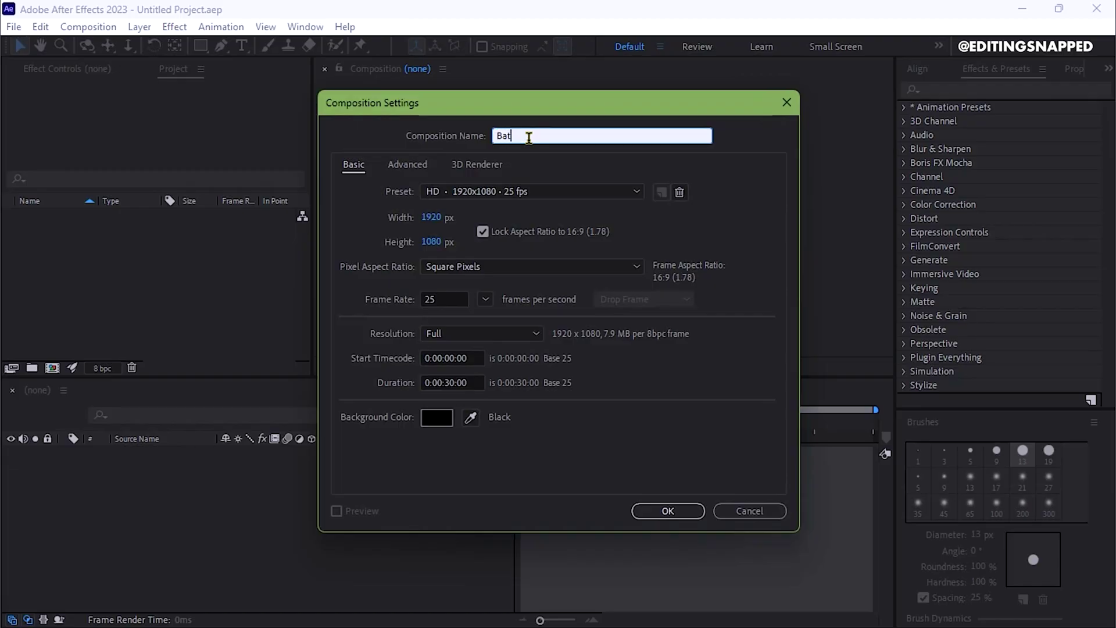
{"action": "type", "text": "rge ab"}
- Create 'Battery charge animation' from the HD 1920x1080 25 fps preset, 30 s long, black background
{"action": "left_click", "coordinate": [521, 191]}
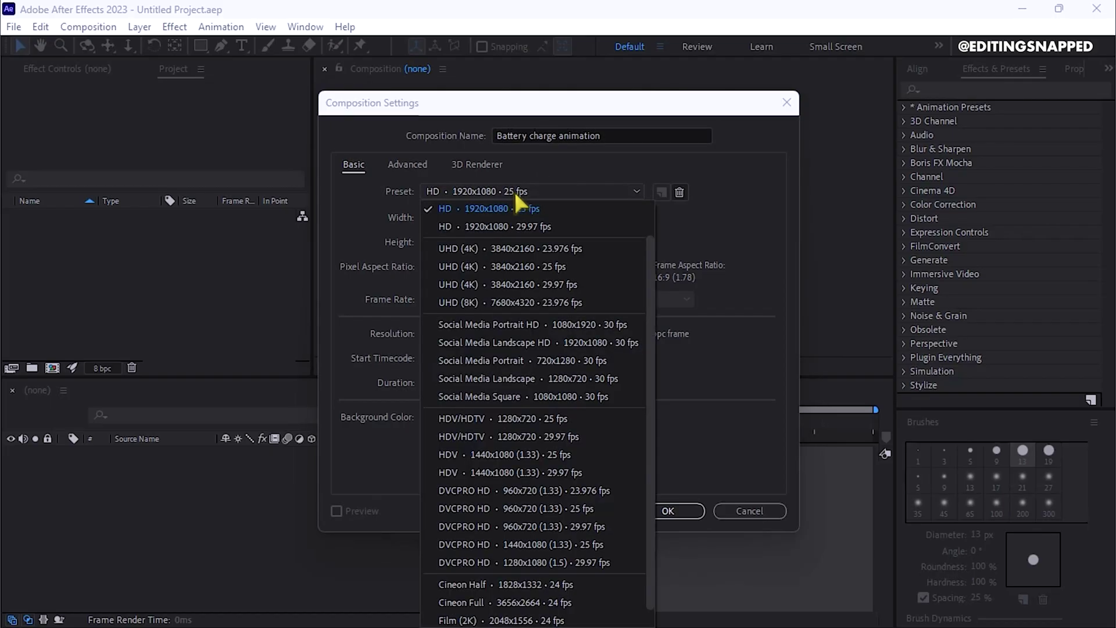
{"action": "left_click", "coordinate": [493, 210]}
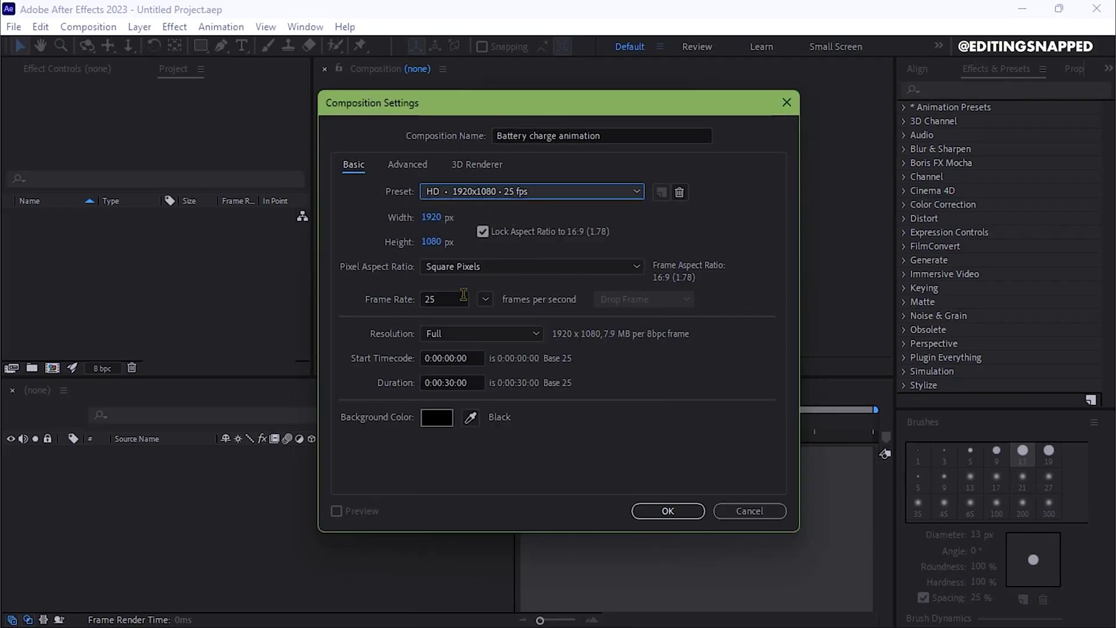
{"action": "left_click", "coordinate": [445, 299]}
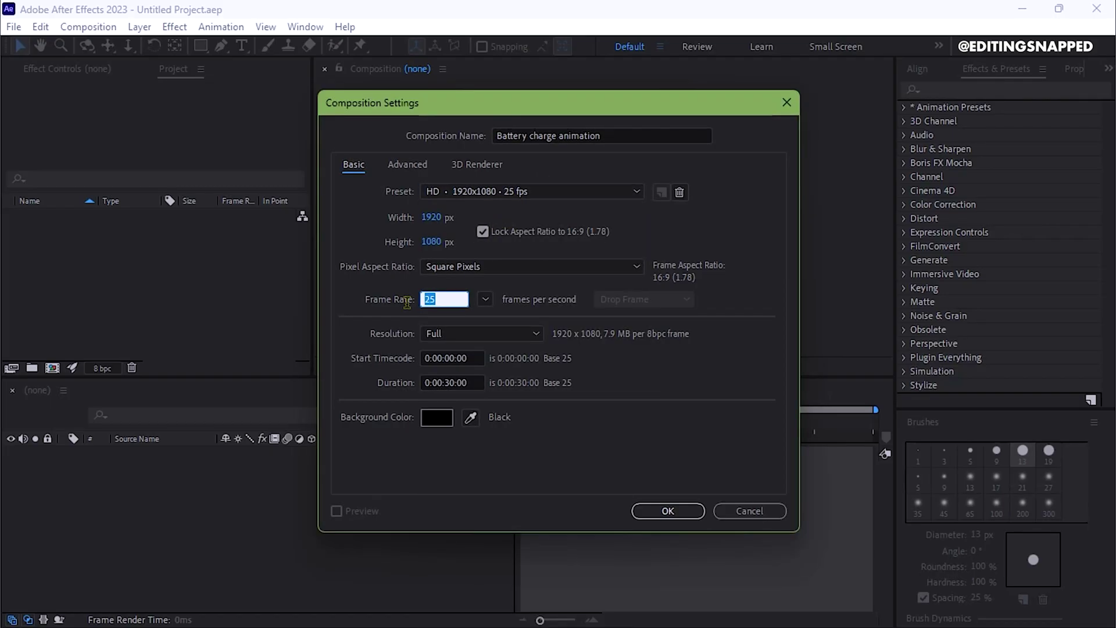
{"action": "left_click_drag", "start_coordinate": [474, 383], "coordinate": [408, 383]}
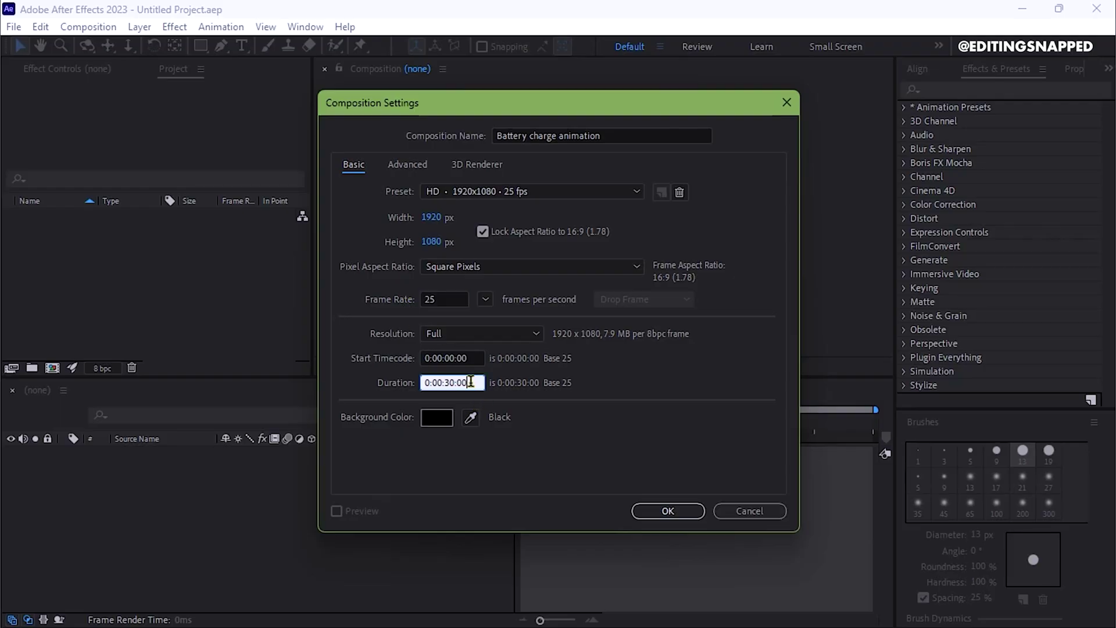
{"action": "left_click", "coordinate": [438, 418]}
{"action": "left_click_drag", "start_coordinate": [660, 325], "coordinate": [666, 382]}
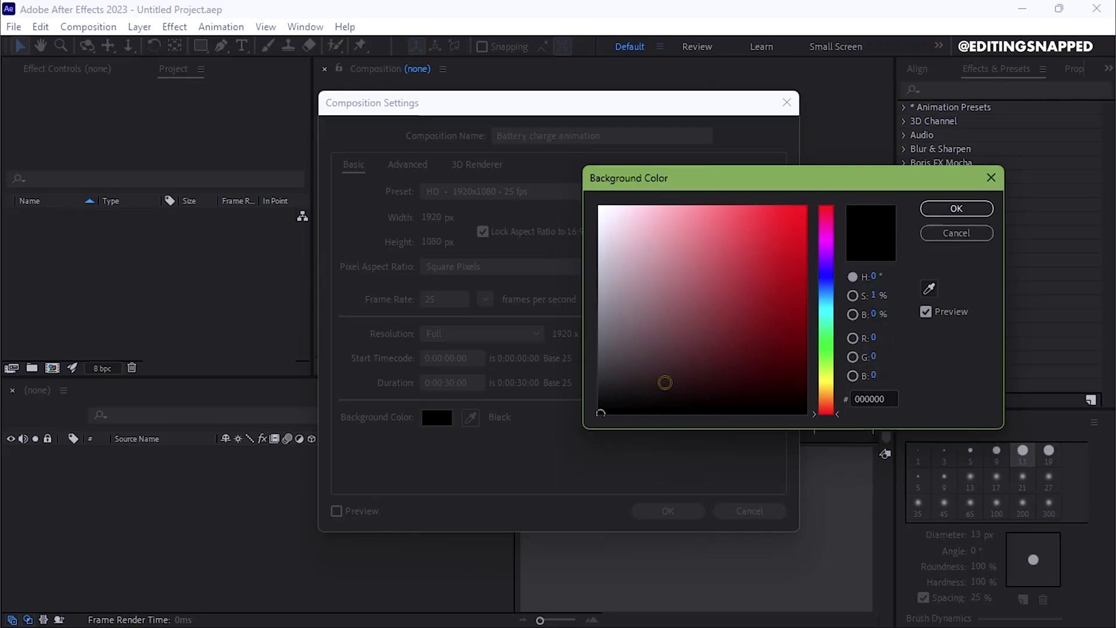
{"action": "left_click", "coordinate": [957, 209]}
{"action": "left_click", "coordinate": [662, 504]}
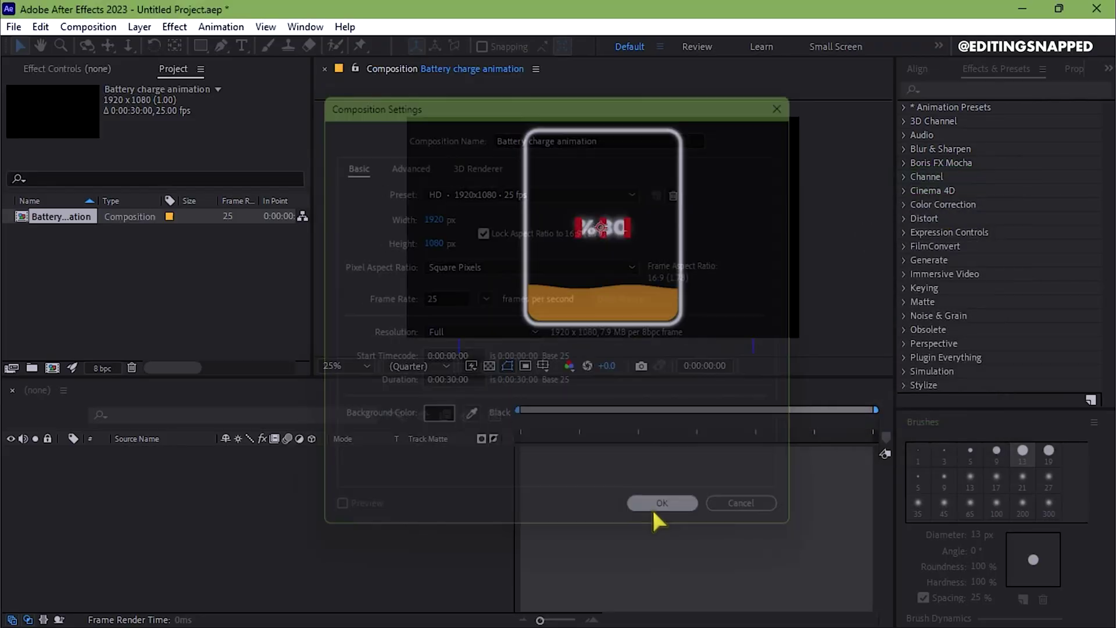
- Draw a roughly 736x940 red rounded rectangle, align it to centre both ways, and select Shape Layer 1
{"action": "left_click_drag", "start_coordinate": [200, 46], "coordinate": [274, 68]}
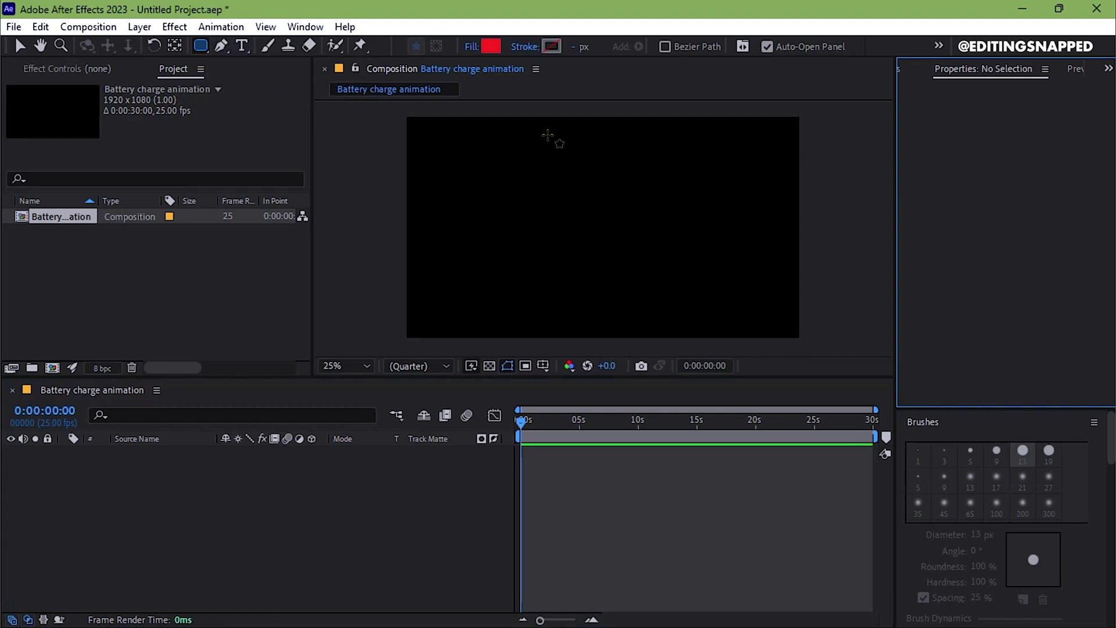
{"action": "left_click_drag", "start_coordinate": [548, 137], "coordinate": [697, 328]}
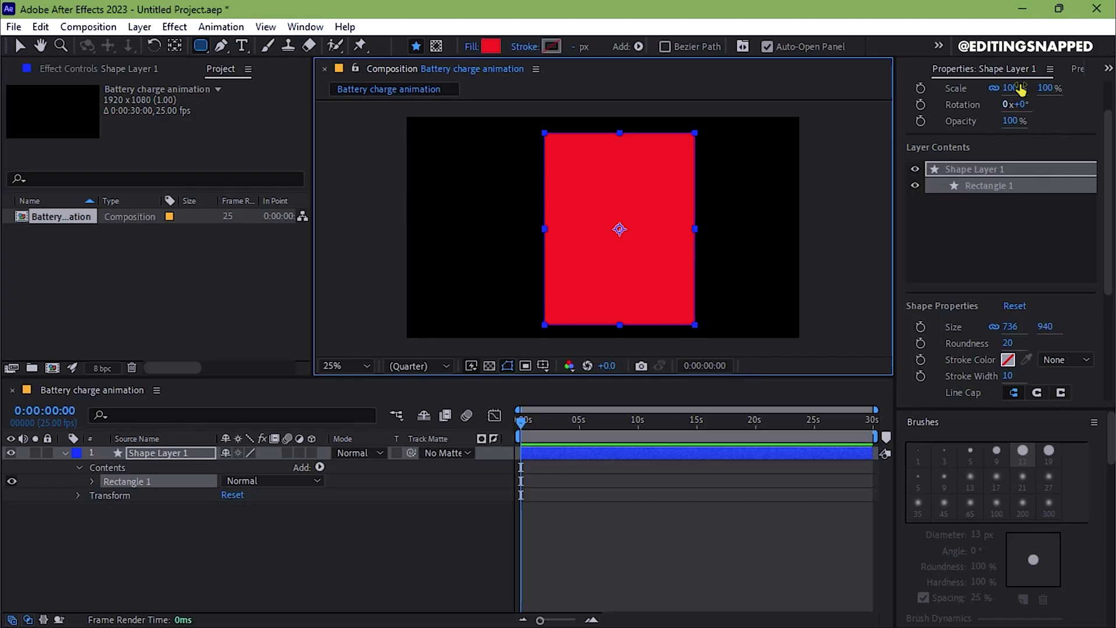
{"action": "left_click", "coordinate": [1108, 70]}
{"action": "left_click", "coordinate": [1004, 96]}
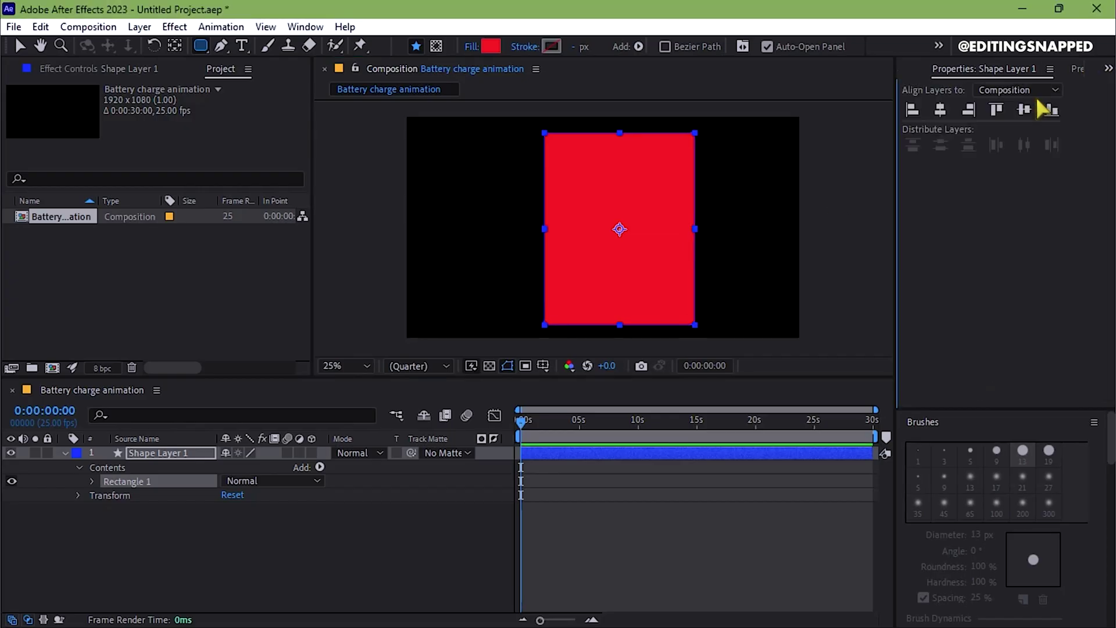
{"action": "left_click", "coordinate": [940, 109]}
{"action": "left_click", "coordinate": [1024, 110]}
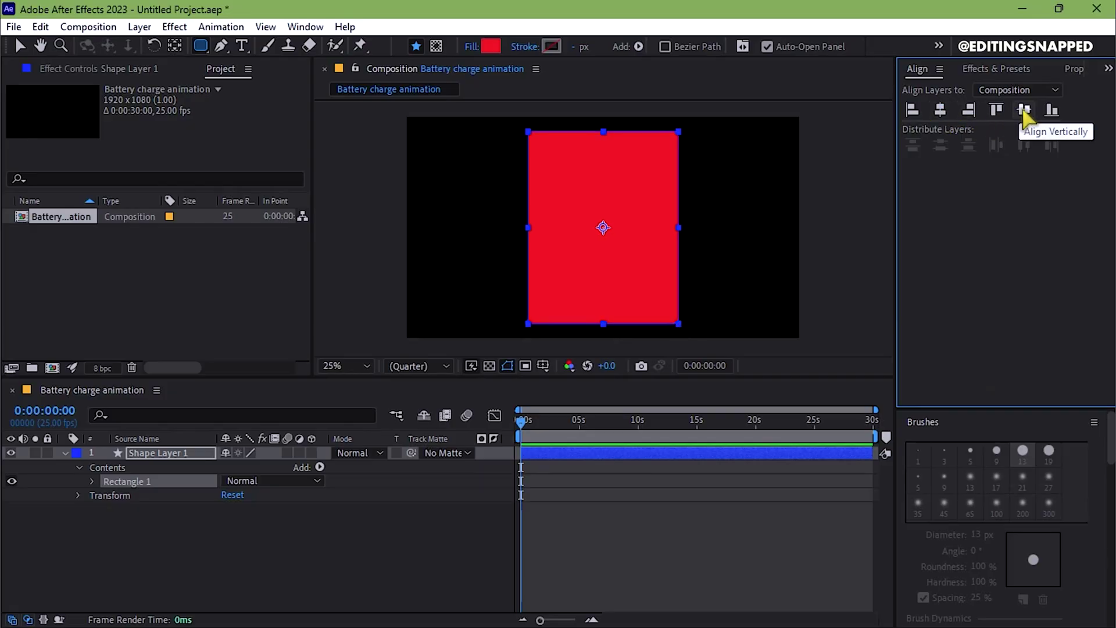
{"action": "left_click", "coordinate": [176, 46]}
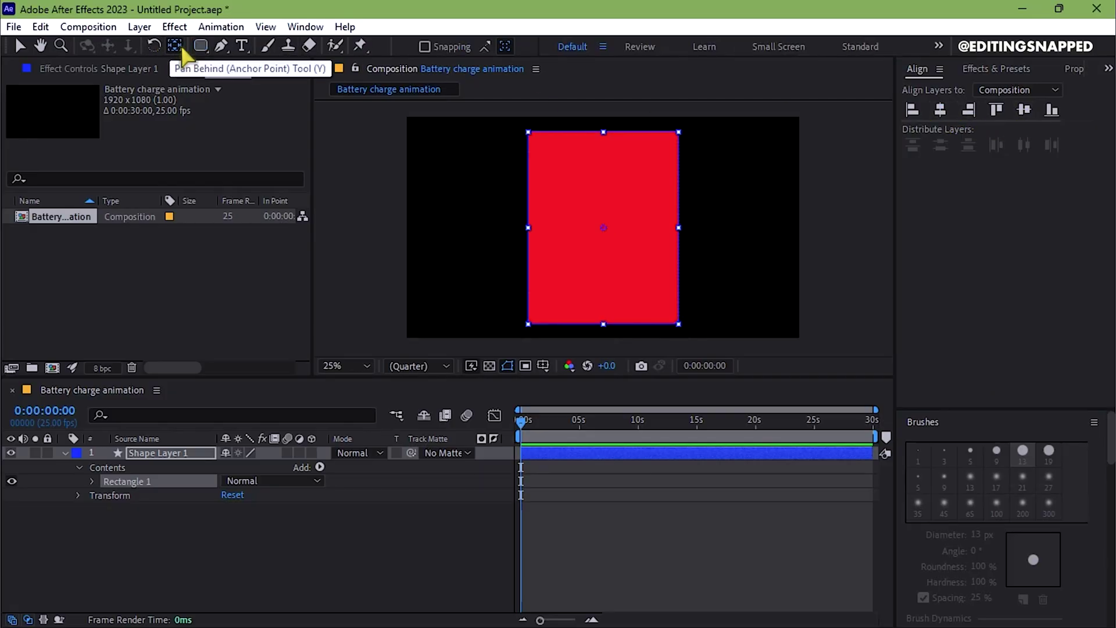
{"action": "left_click", "coordinate": [188, 454]}
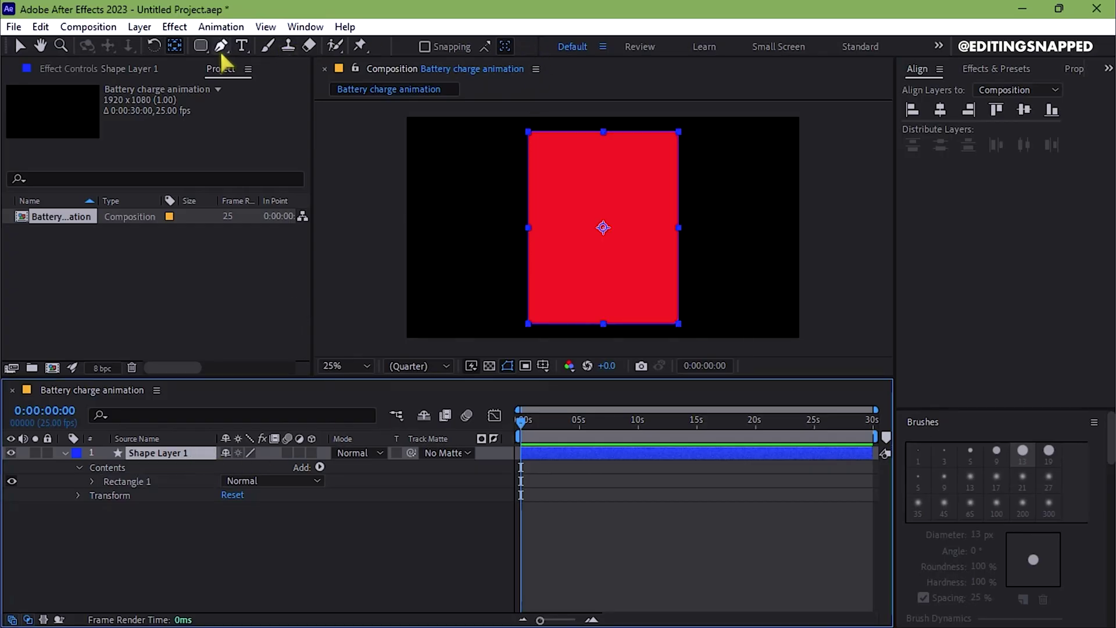
- Set Shape Layer 1's fill to None and give it a solid 10 px white stroke
{"action": "left_click", "coordinate": [200, 47]}
{"action": "left_click", "coordinate": [471, 47]}
{"action": "left_click", "coordinate": [475, 276]}
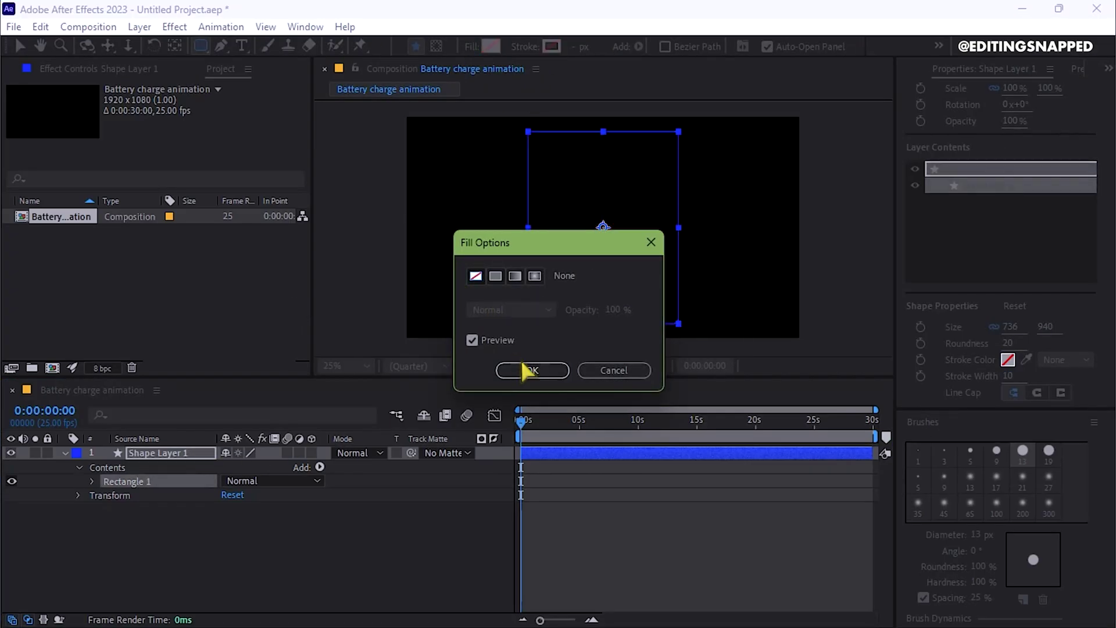
{"action": "left_click", "coordinate": [532, 370]}
{"action": "left_click", "coordinate": [524, 47]}
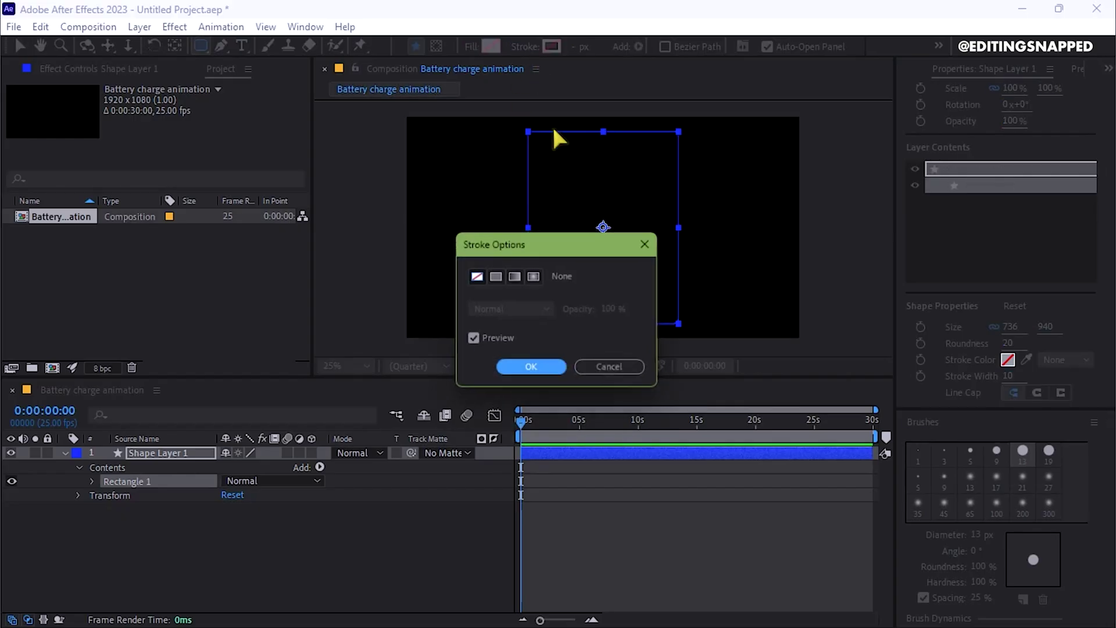
{"action": "left_click", "coordinate": [495, 276]}
{"action": "left_click", "coordinate": [532, 370]}
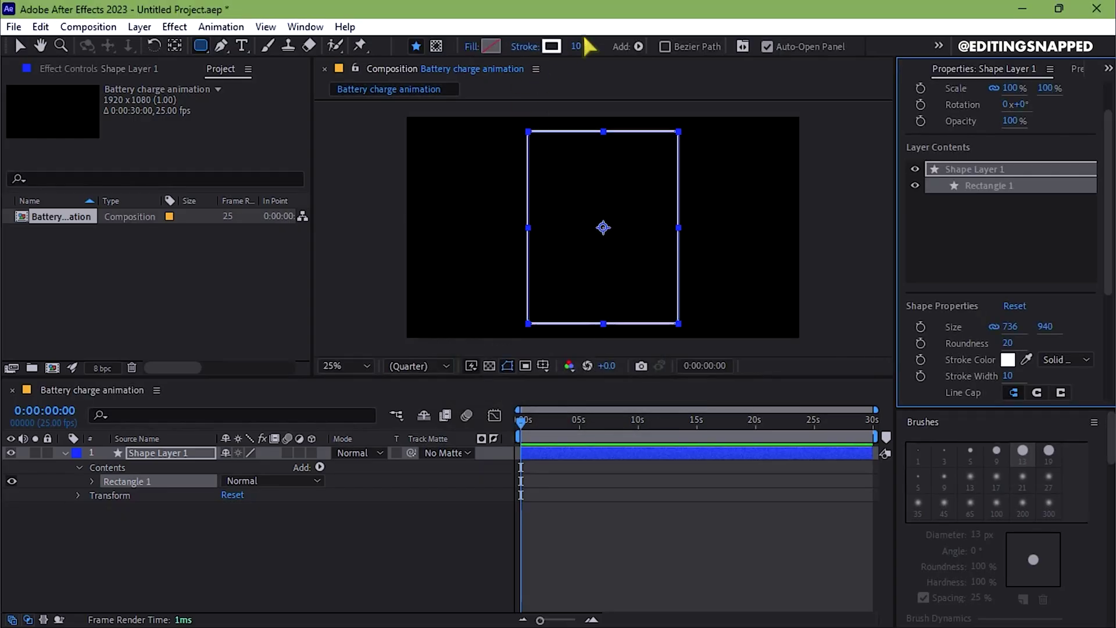
{"action": "left_click", "coordinate": [578, 46]}
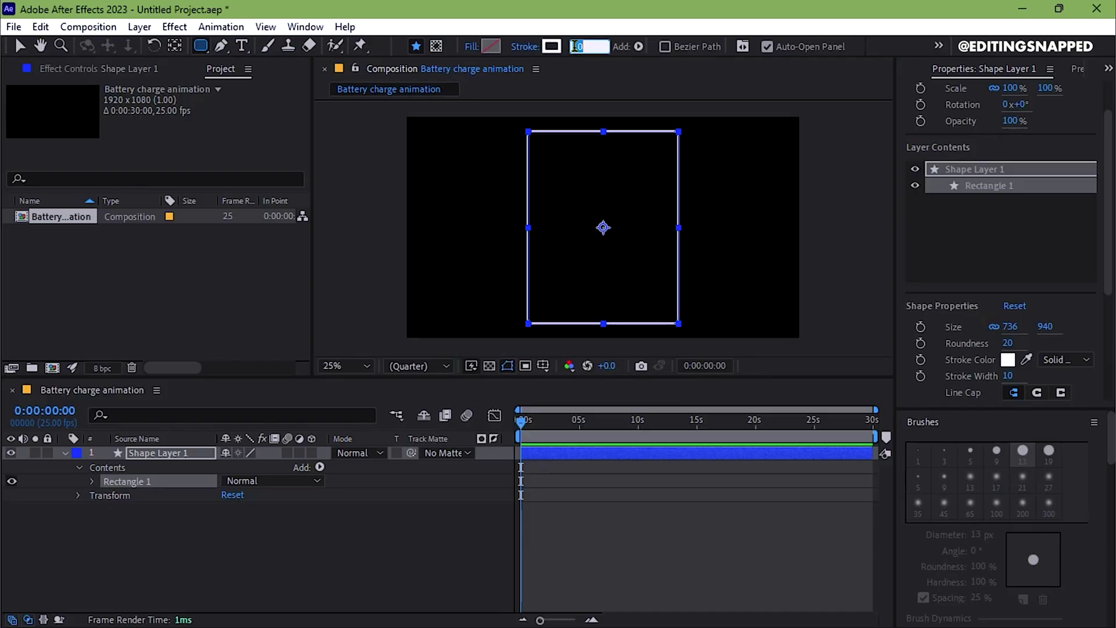
{"action": "key", "text": "Return"}
{"action": "left_click", "coordinate": [139, 455]}
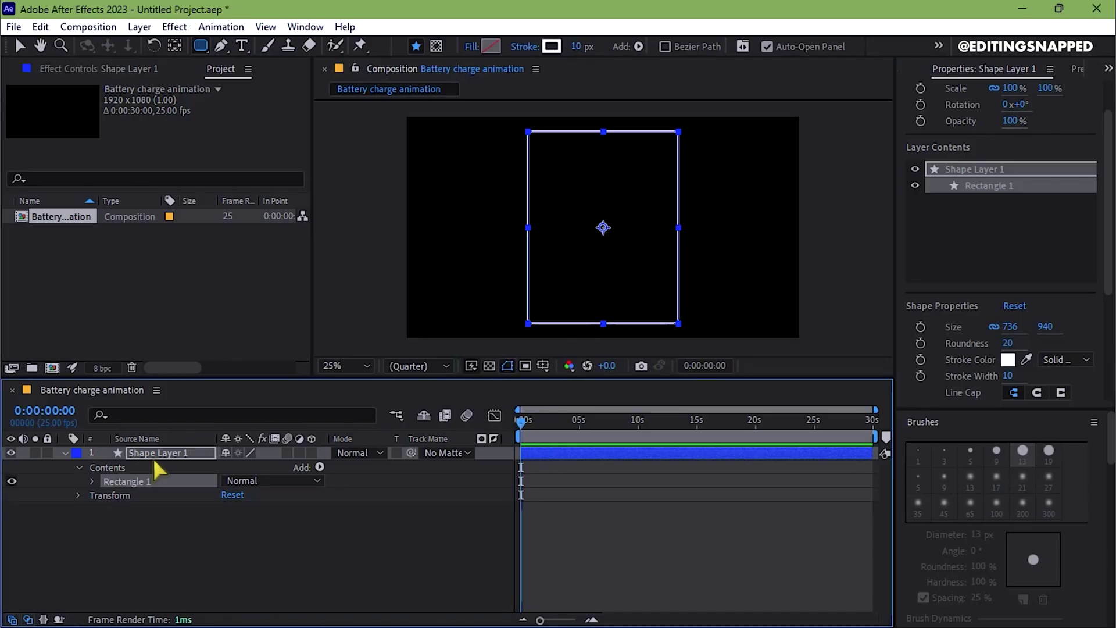
{"action": "left_click", "coordinate": [156, 455]}
- Duplicate the outline as Shape Layer 2 and remove the copy's stroke
{"action": "key", "text": "ctrl+d"}
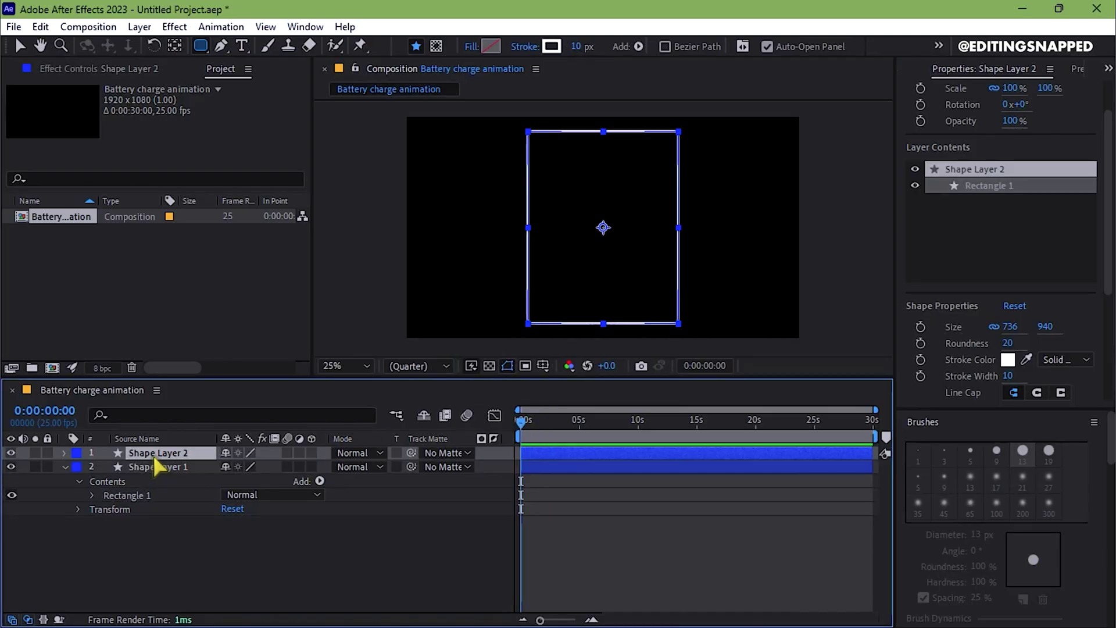
{"action": "left_click", "coordinate": [524, 47]}
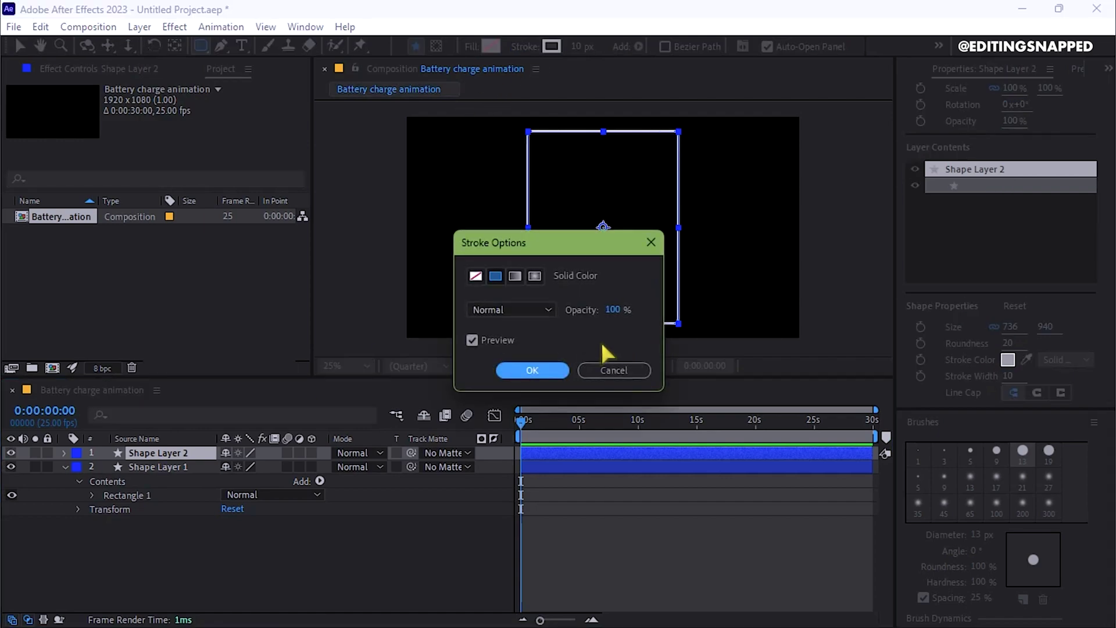
{"action": "left_click", "coordinate": [532, 370]}
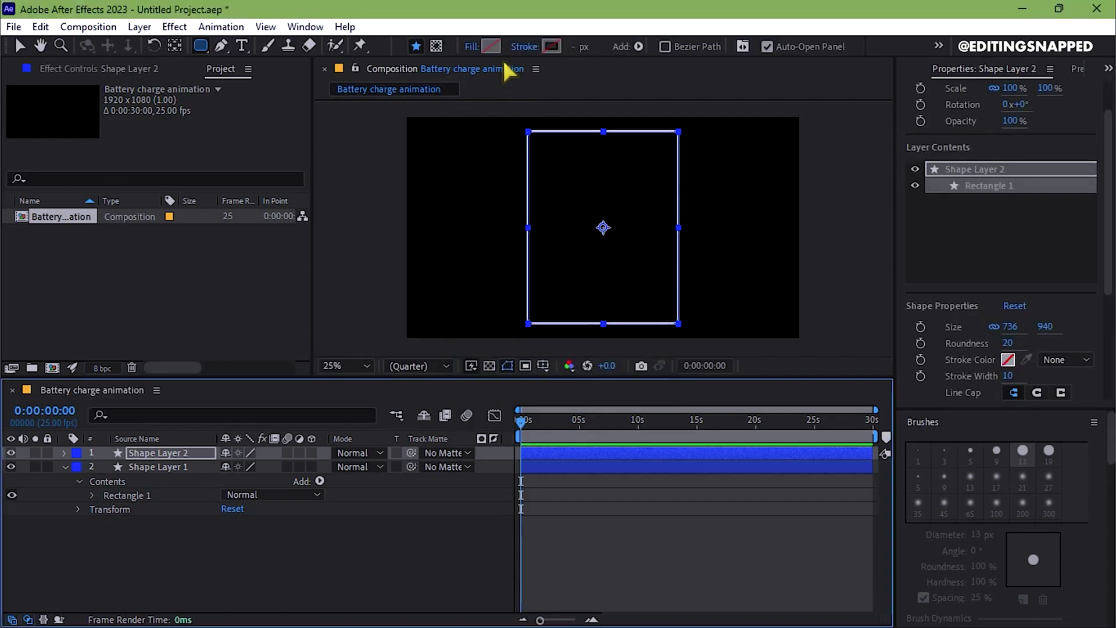
- Give Shape Layer 2 a solid white fill
{"action": "left_click", "coordinate": [472, 47]}
{"action": "left_click", "coordinate": [500, 276]}
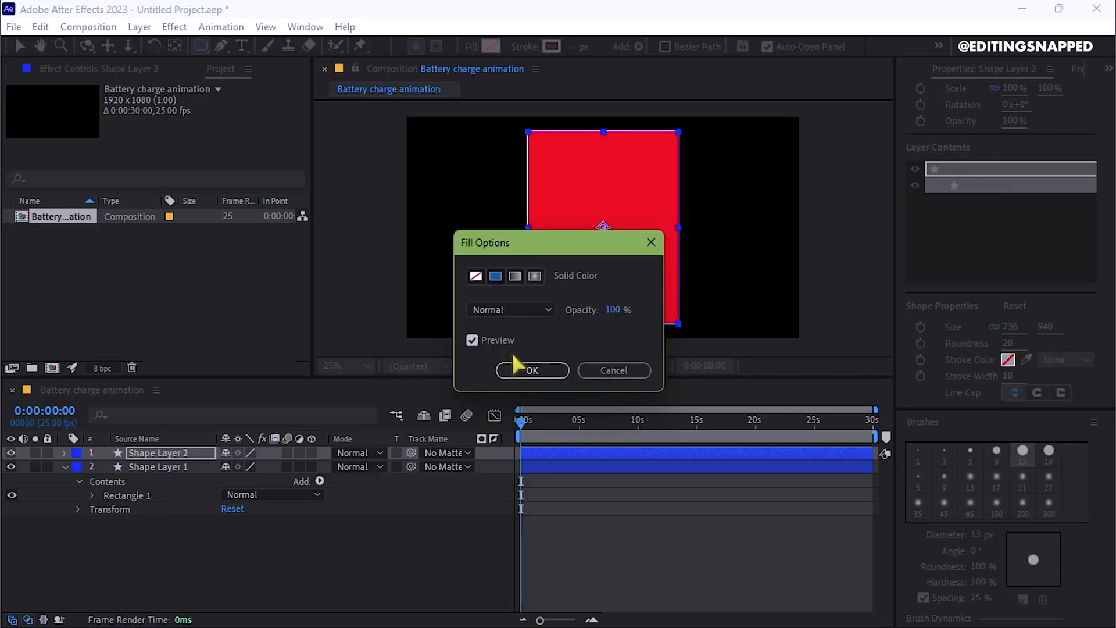
{"action": "left_click", "coordinate": [532, 370]}
{"action": "left_click", "coordinate": [494, 46]}
{"action": "left_click", "coordinate": [600, 208]}
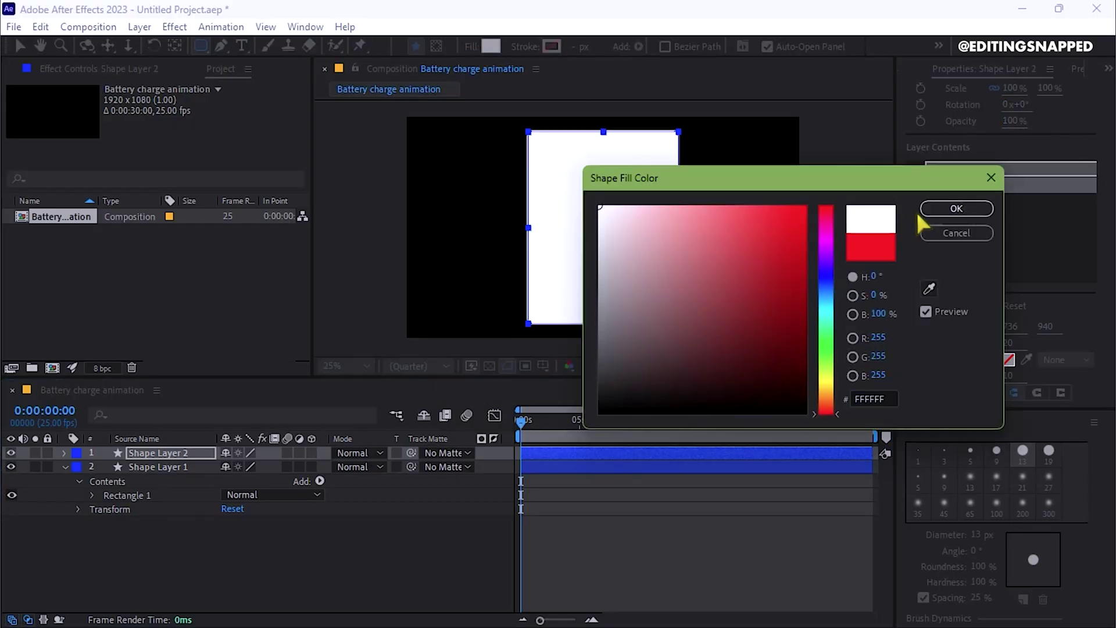
{"action": "left_click", "coordinate": [957, 209]}
- Collapse and hide Shape Layer 2, then deselect all layers
{"action": "left_click", "coordinate": [64, 466]}
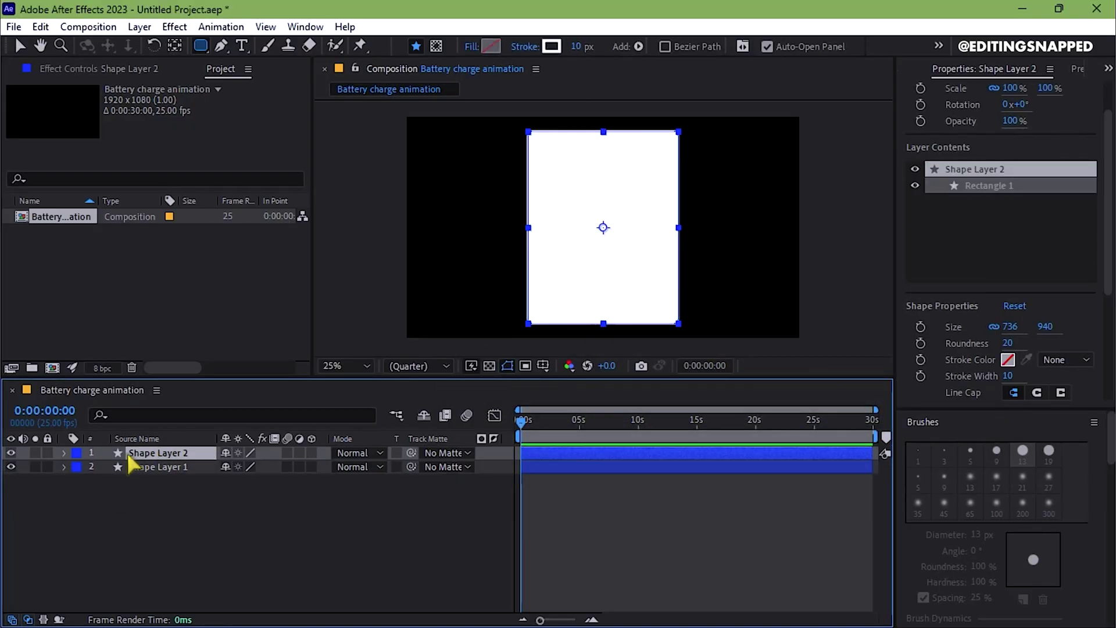
{"action": "left_click", "coordinate": [13, 453]}
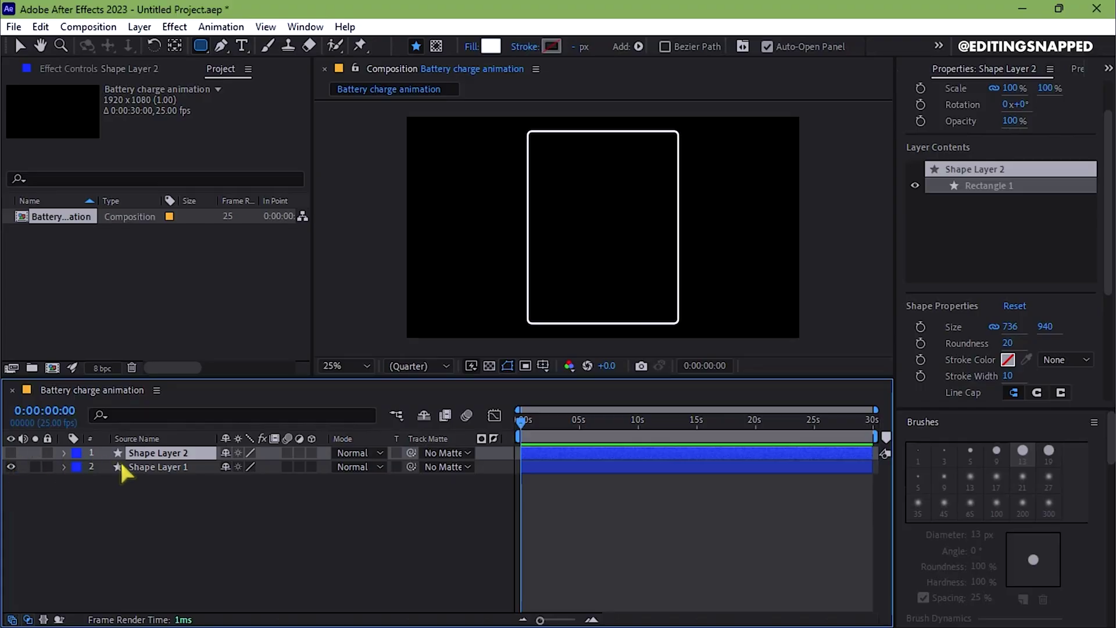
{"action": "left_click", "coordinate": [180, 528]}
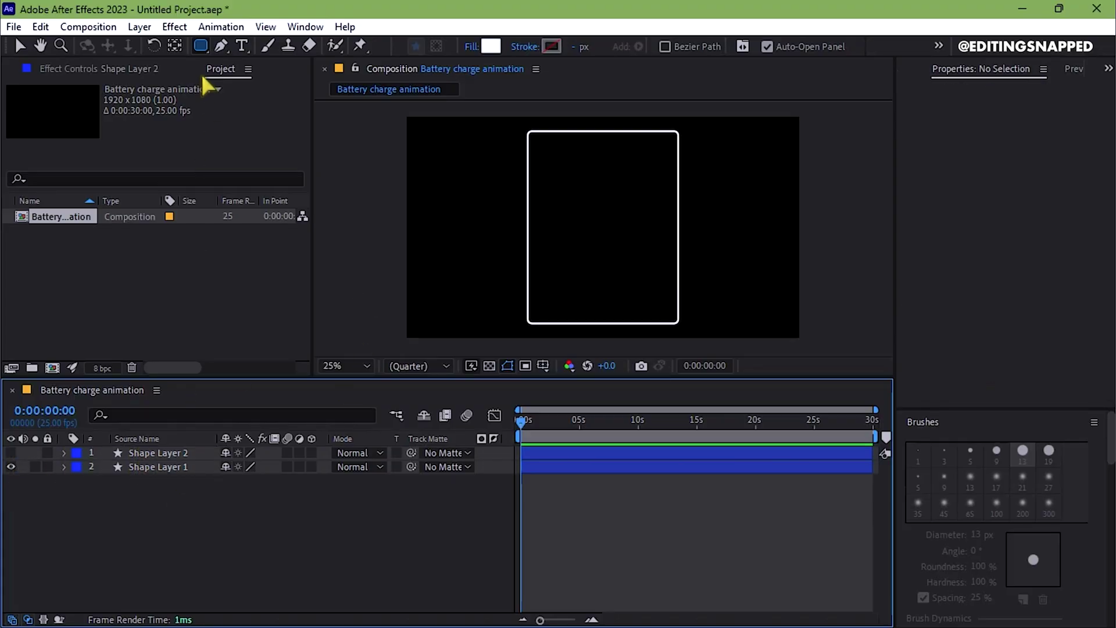
- Draw a large new rectangle, Shape Layer 3, and fill it red
{"action": "left_click_drag", "start_coordinate": [202, 47], "coordinate": [266, 54]}
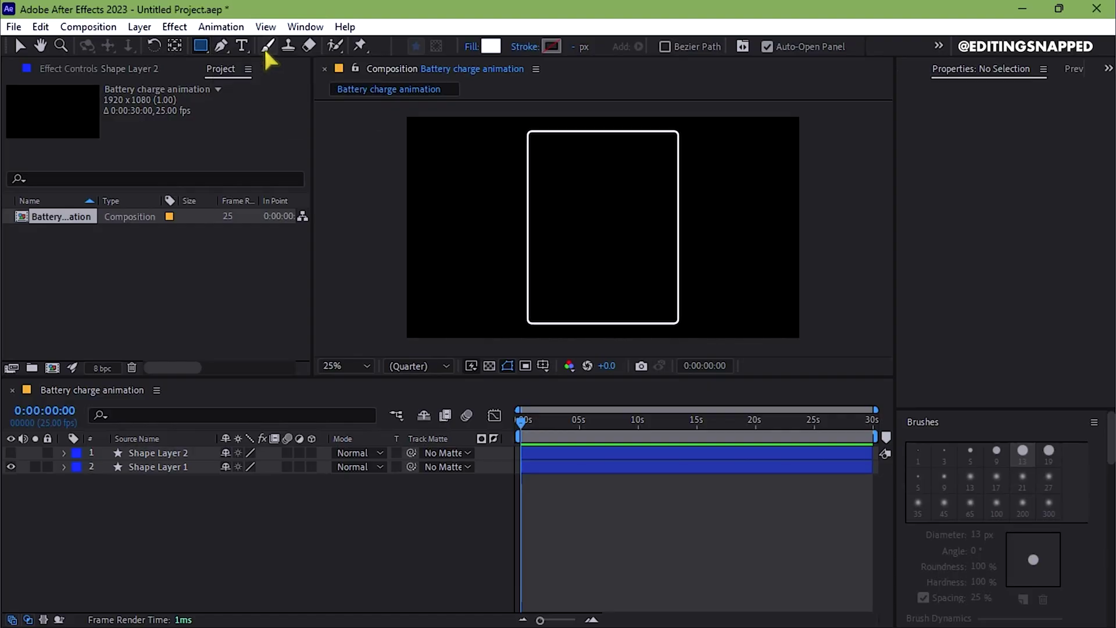
{"action": "left_click_drag", "start_coordinate": [472, 125], "coordinate": [746, 330]}
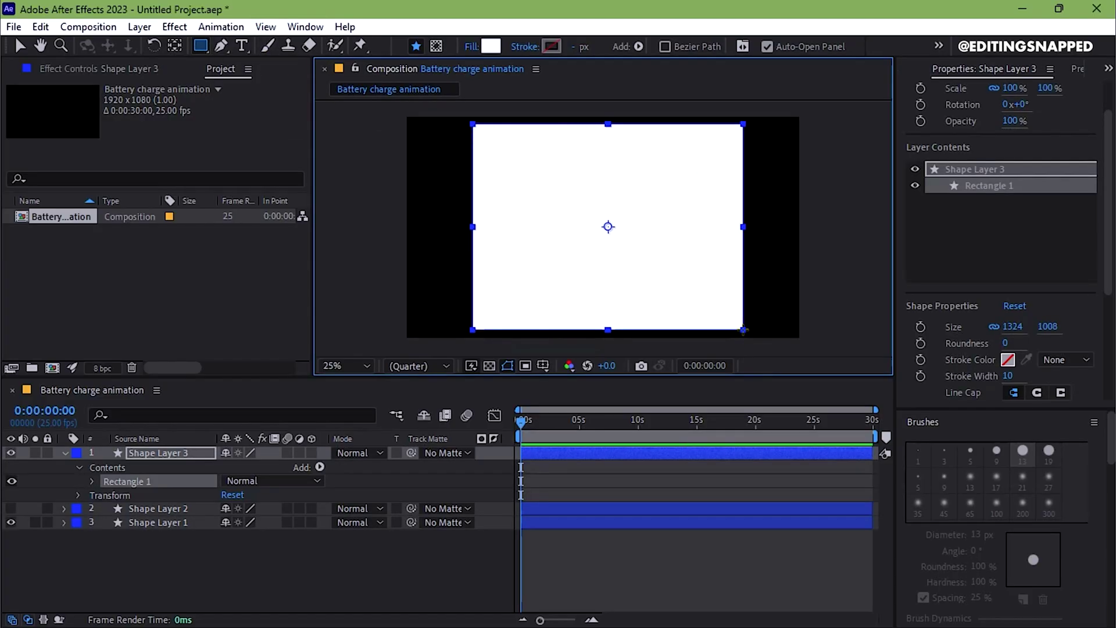
{"action": "left_click", "coordinate": [491, 47]}
{"action": "left_click", "coordinate": [805, 210]}
{"action": "left_click", "coordinate": [957, 208]}
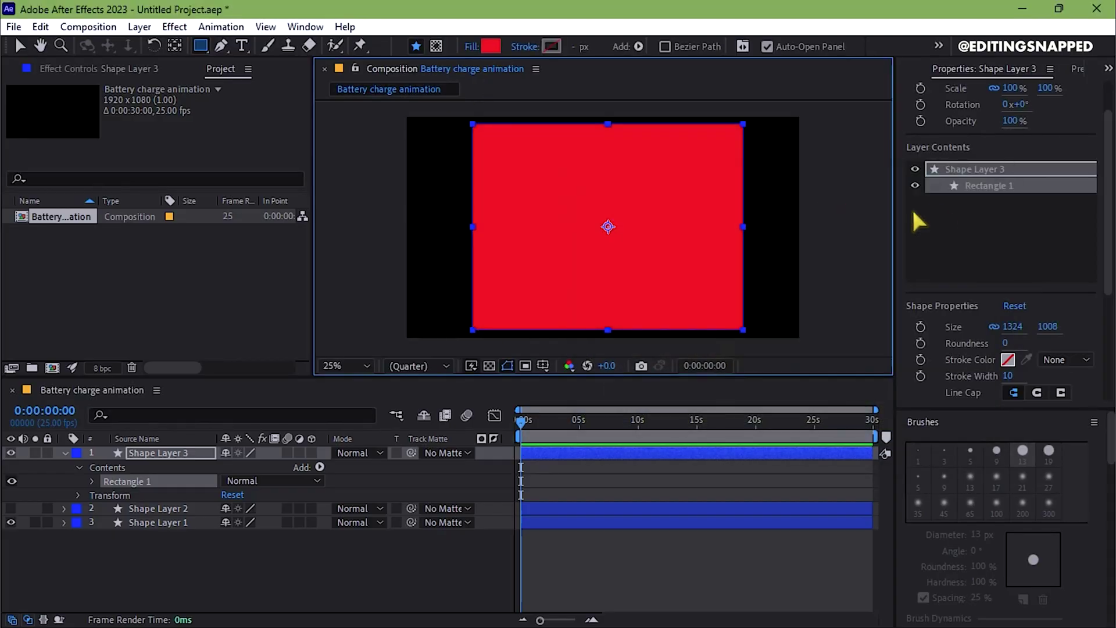
- Track-matte Shape Layer 3 to Shape Layer 2 and show only its Position property
{"action": "left_click", "coordinate": [447, 452]}
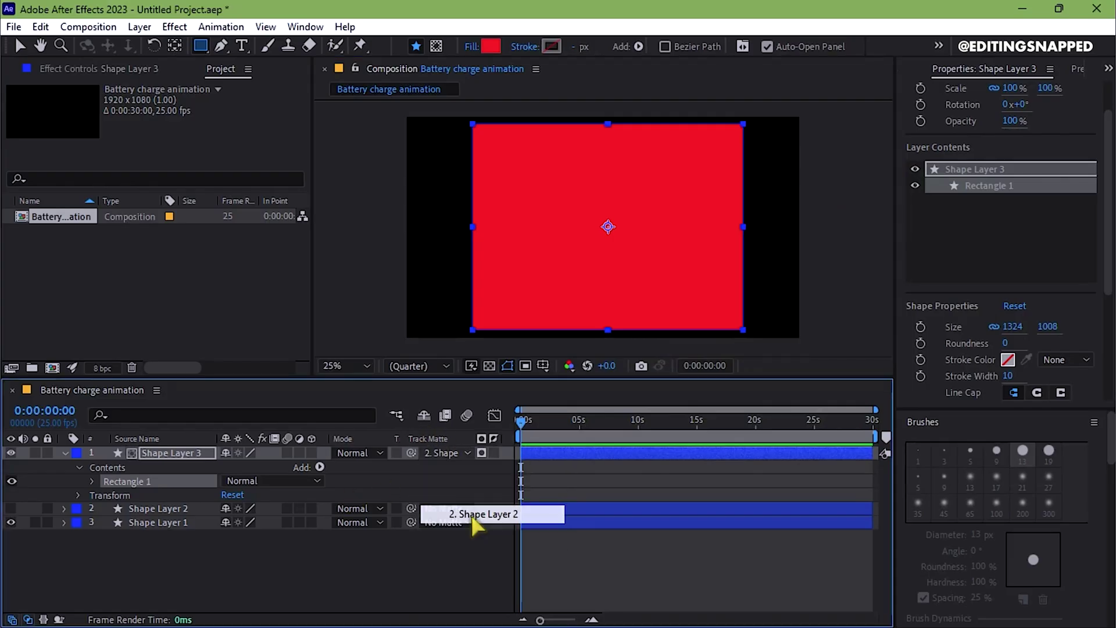
{"action": "left_click", "coordinate": [485, 514]}
{"action": "left_click", "coordinate": [64, 453]}
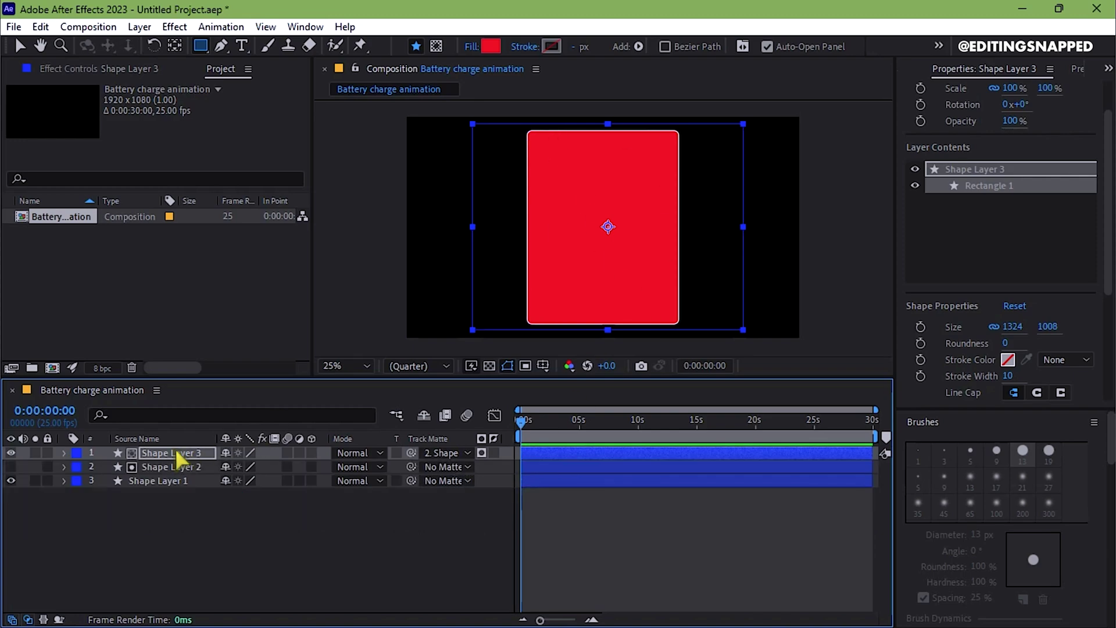
{"action": "left_click", "coordinate": [171, 453]}
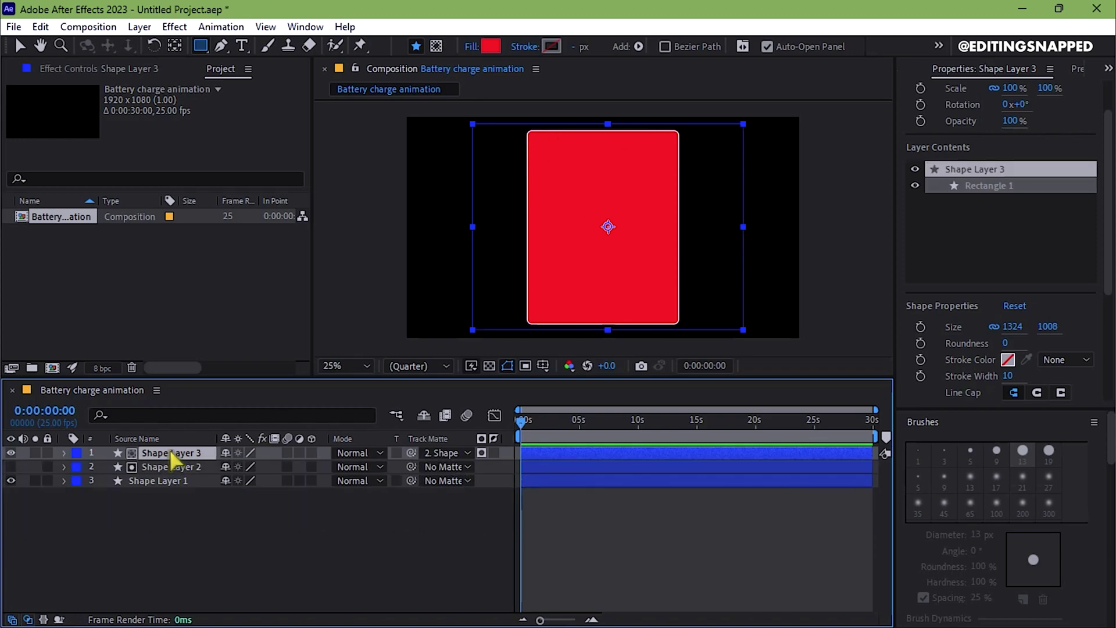
{"action": "key", "text": "p"}
- Keyframe the fill's Position at 0s with Y pushed down to 1557, below the battery
{"action": "left_click_drag", "start_coordinate": [521, 419], "coordinate": [523, 420]}
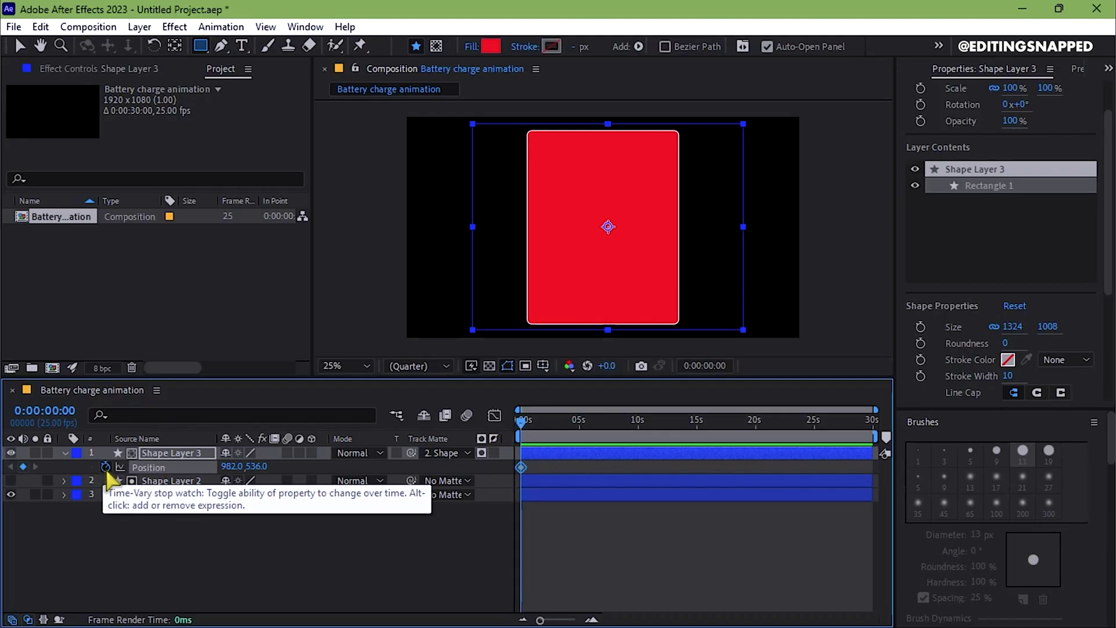
{"action": "left_click", "coordinate": [107, 469]}
{"action": "left_click_drag", "start_coordinate": [255, 467], "coordinate": [1080, 478]}
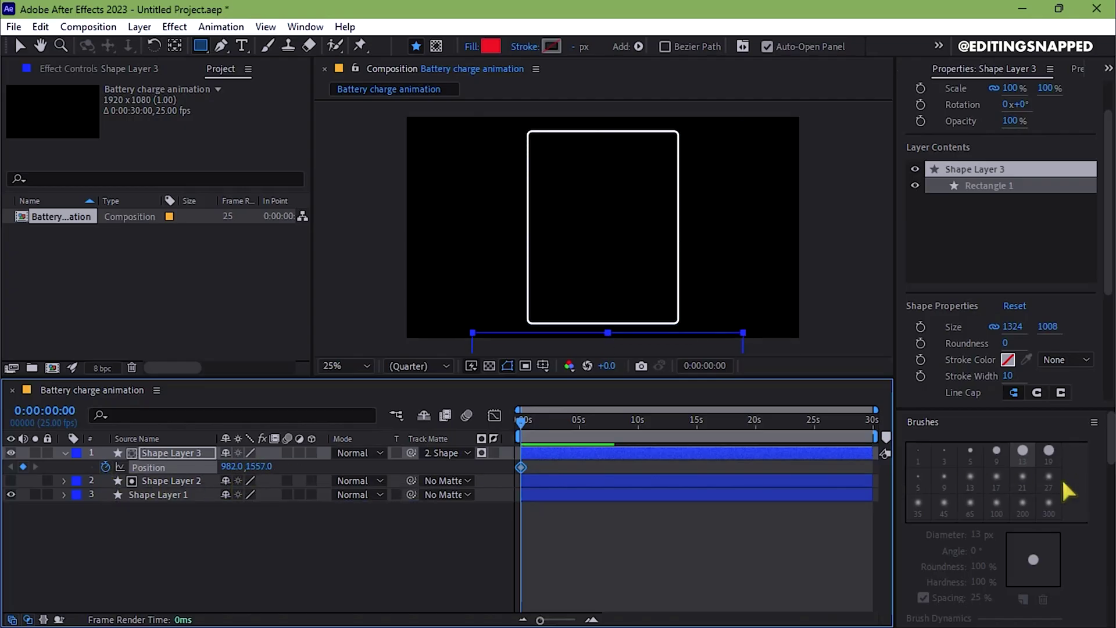
- At about 5:02, reset Position to add a keyframe with the fill centred in the outline
{"action": "left_click_drag", "start_coordinate": [523, 421], "coordinate": [543, 421]}
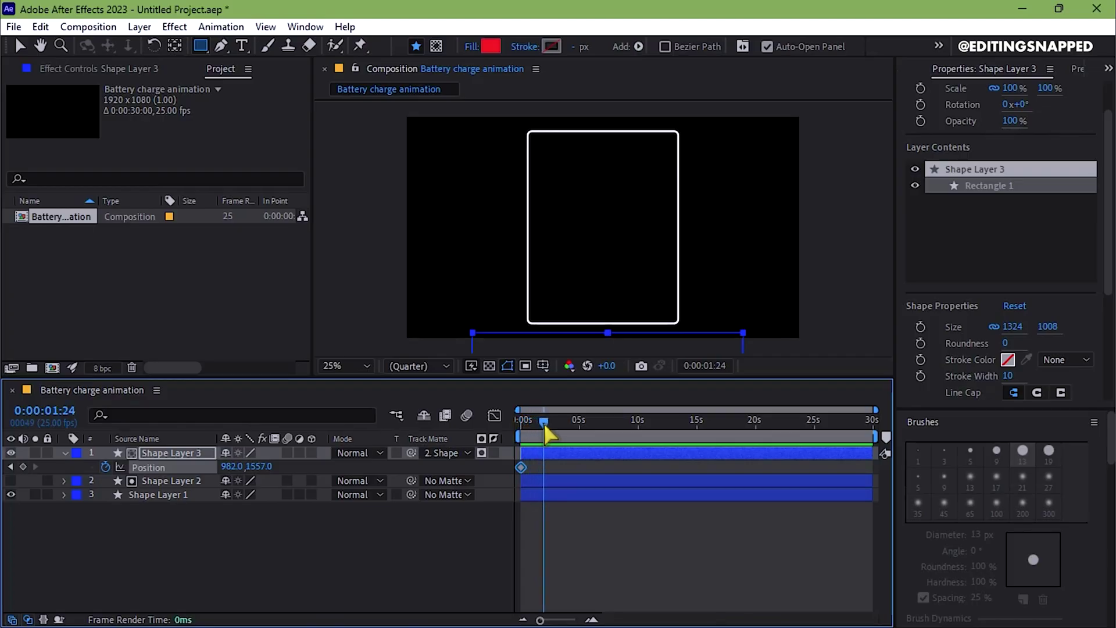
{"action": "left_click_drag", "start_coordinate": [543, 421], "coordinate": [580, 421]}
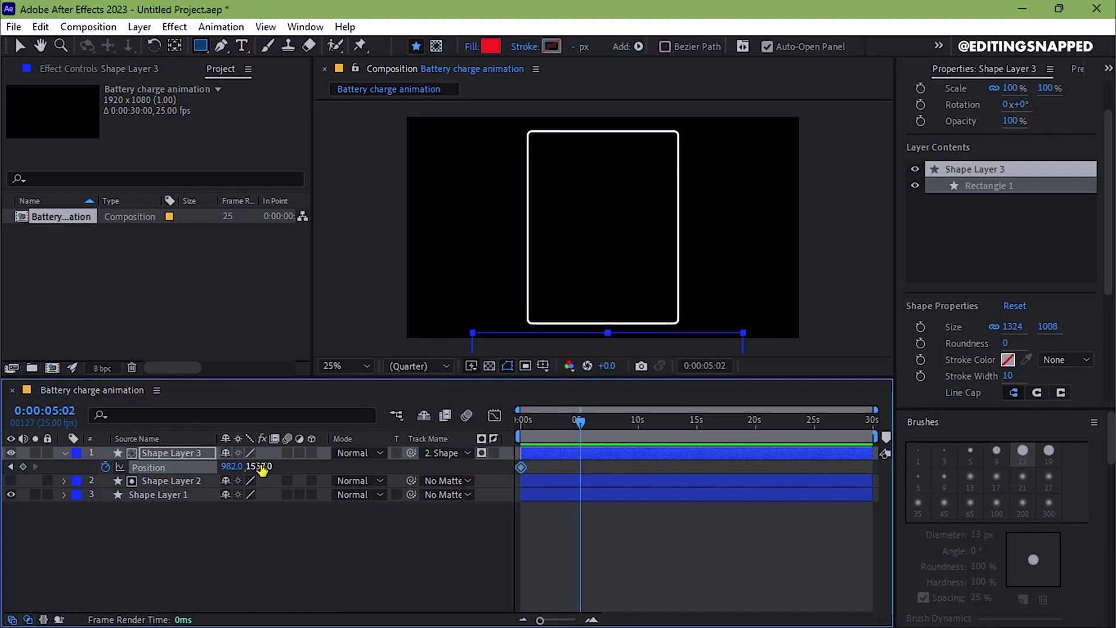
{"action": "right_click", "coordinate": [261, 466]}
{"action": "left_click", "coordinate": [301, 363]}
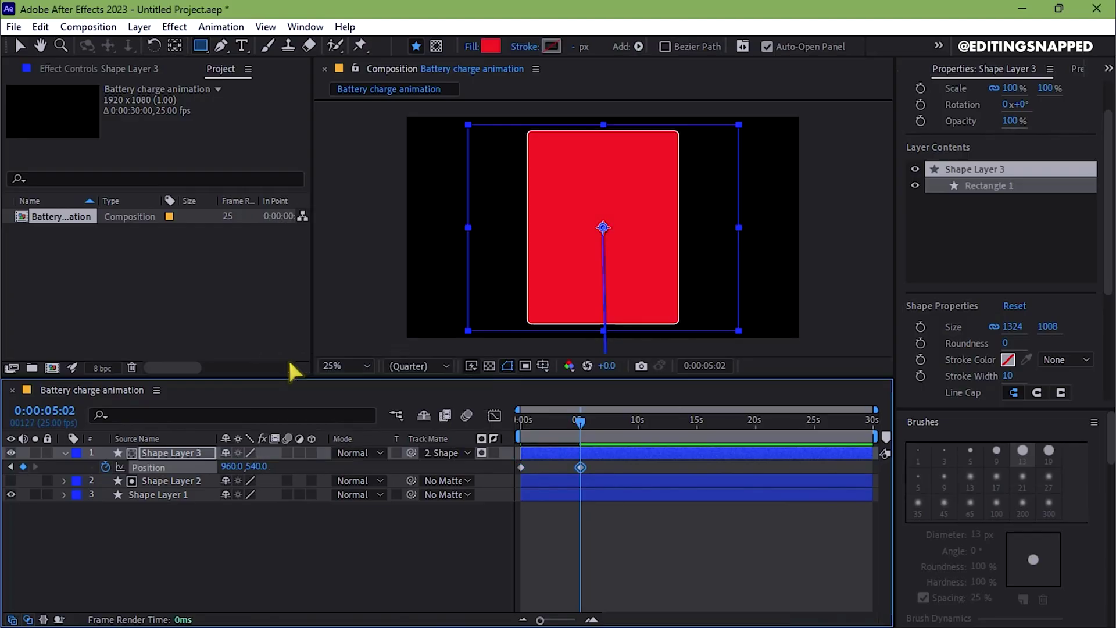
- Preview the rising fill from the start and reselect Shape Layer 3
{"action": "left_click_drag", "start_coordinate": [567, 421], "coordinate": [523, 420]}
{"action": "key", "text": "space"}
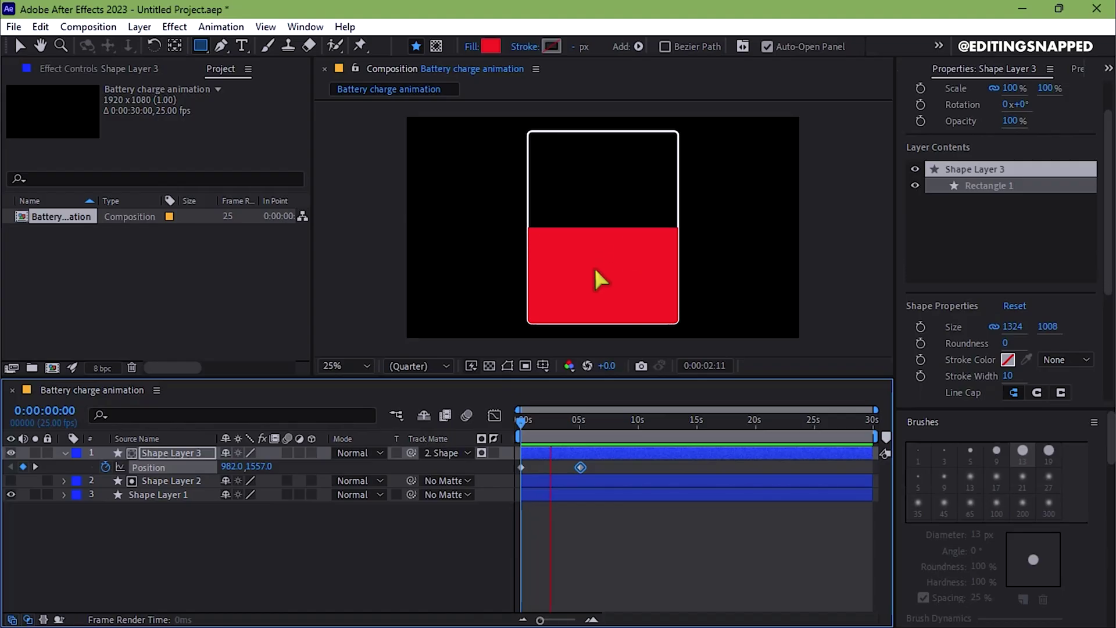
{"action": "key", "text": "space"}
{"action": "left_click", "coordinate": [175, 454]}
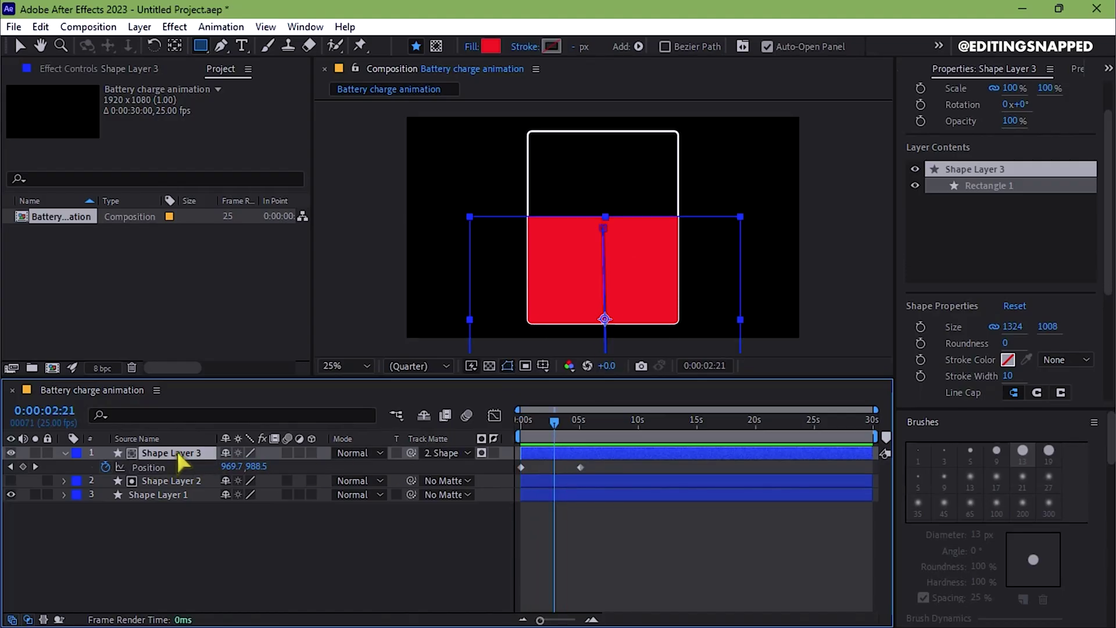
- Search 'wave warp' in Effects & Presets and apply Wave Warp to Shape Layer 3
{"action": "left_click", "coordinate": [1108, 69]}
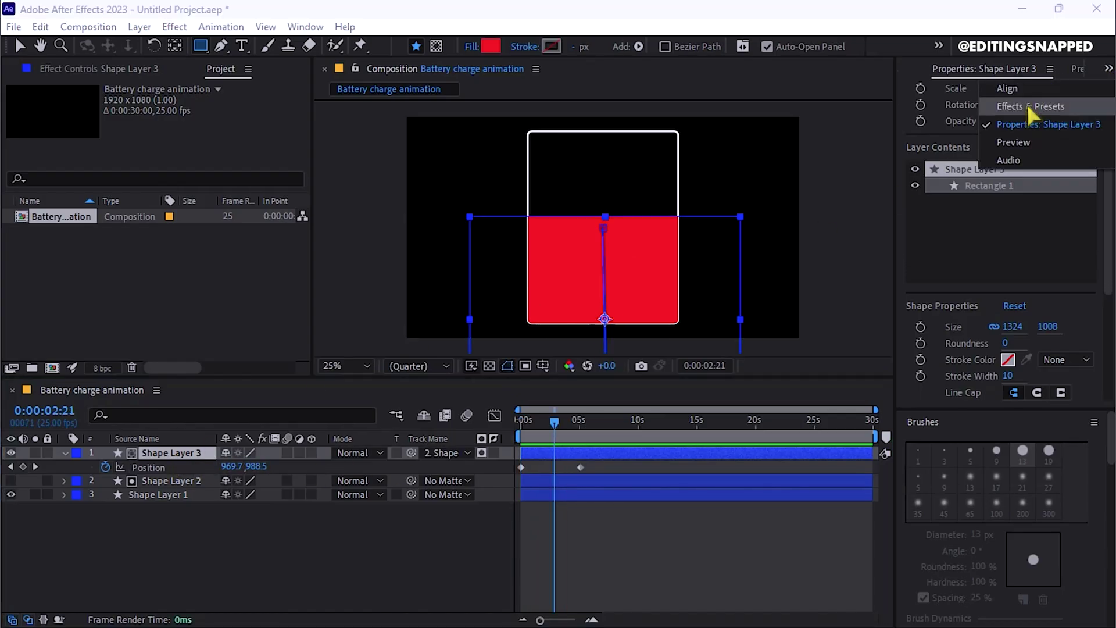
{"action": "left_click", "coordinate": [1029, 114]}
{"action": "left_click", "coordinate": [982, 89]}
{"action": "type", "text": "w"}
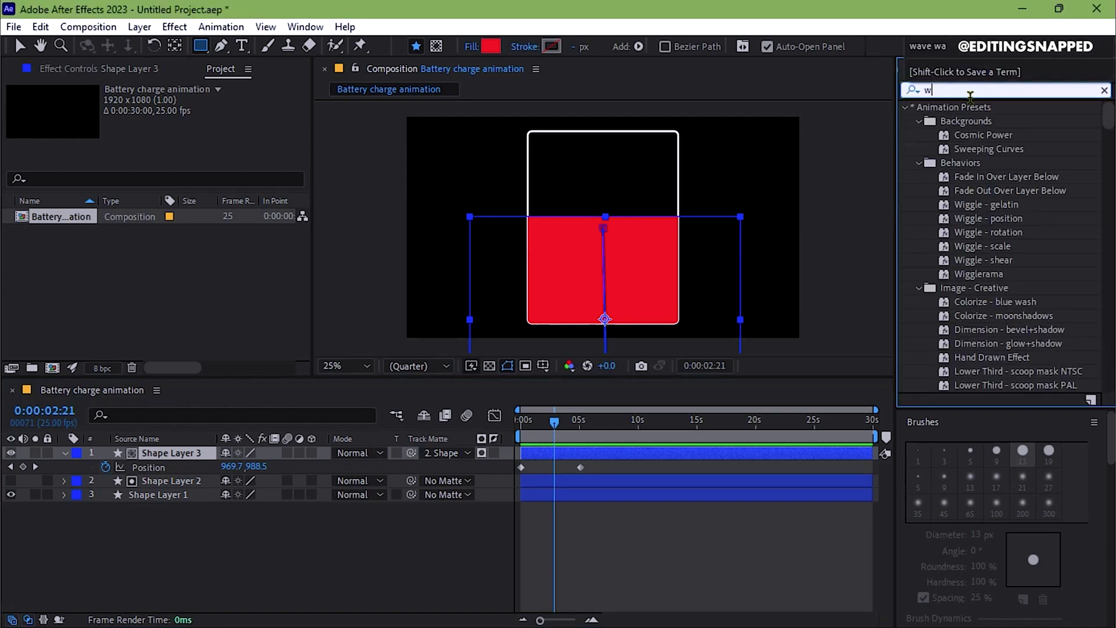
{"action": "type", "text": "ave wa"}
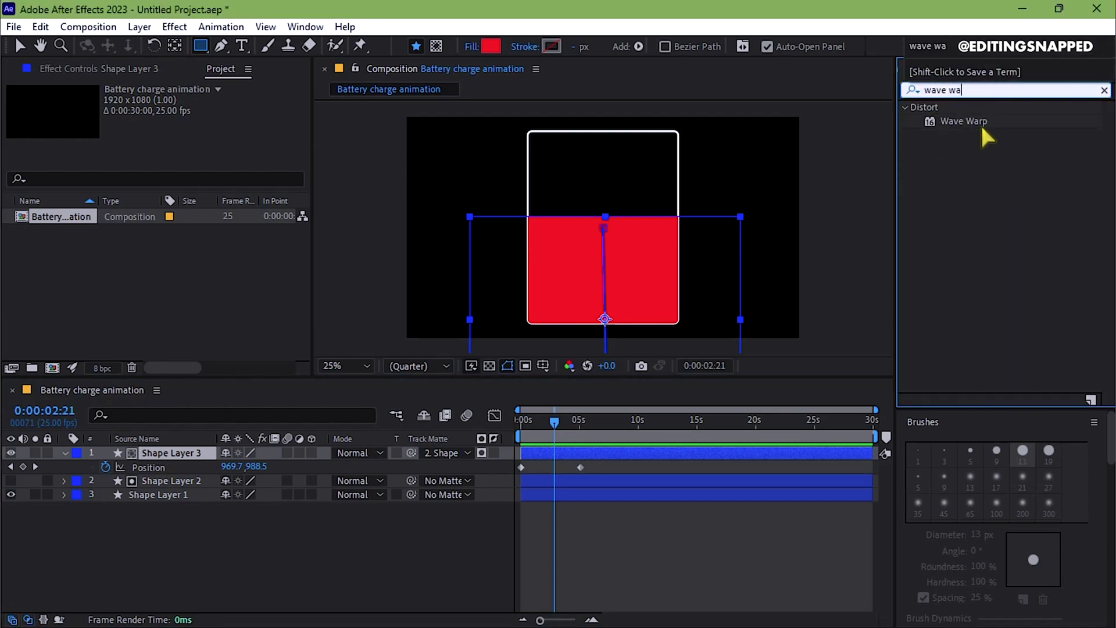
{"action": "left_click_drag", "start_coordinate": [964, 121], "coordinate": [679, 459]}
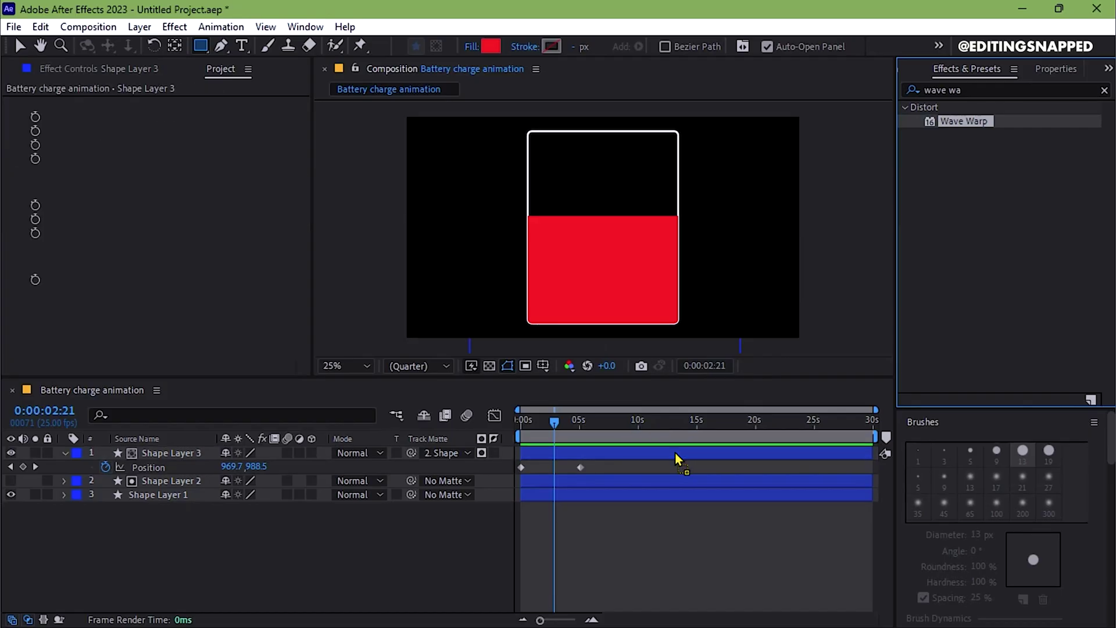
- Set Wave Warp's wave type to Sine and Wave Width to 250
{"action": "left_click", "coordinate": [197, 114]}
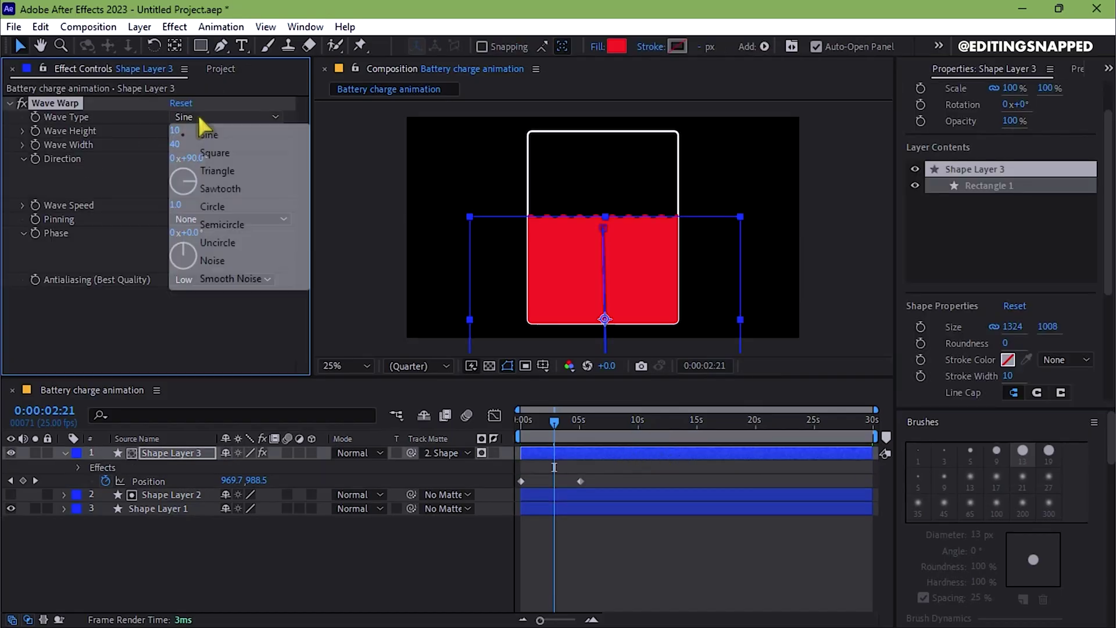
{"action": "left_click", "coordinate": [210, 136]}
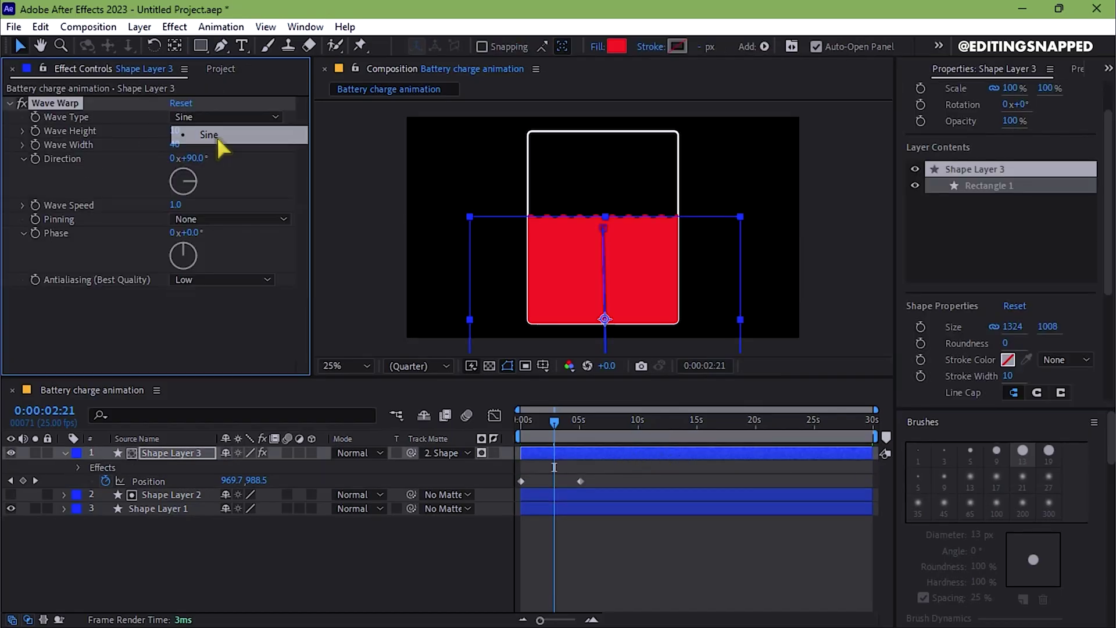
{"action": "left_click", "coordinate": [176, 145]}
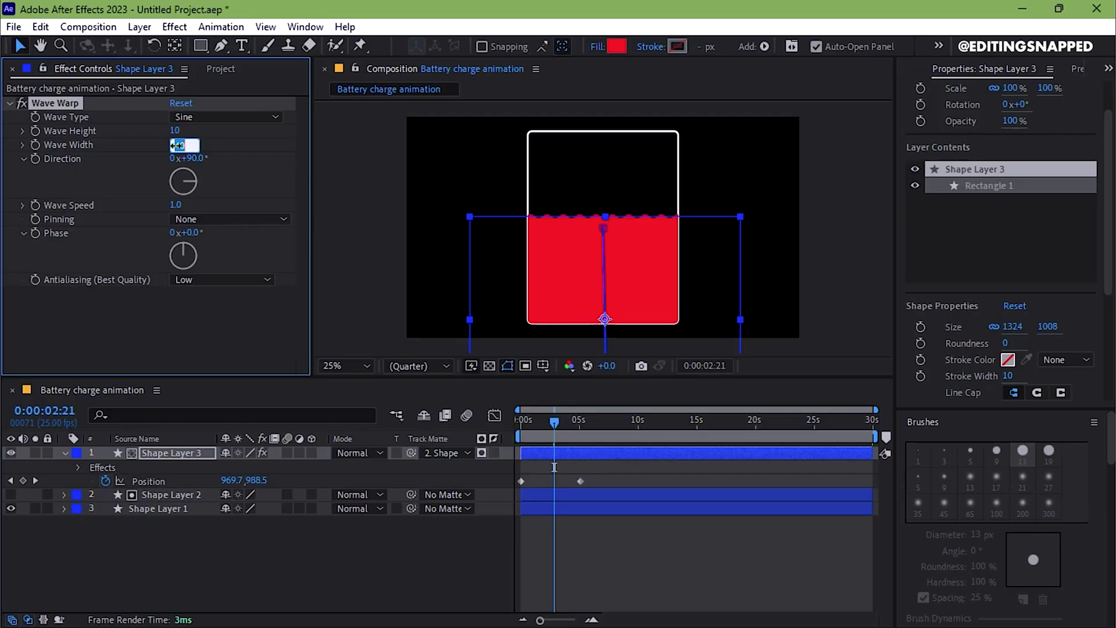
{"action": "key", "text": "Return"}
- Preview the wavy fill from the start and marquee-select both Position keyframes
{"action": "key", "text": "Home"}
{"action": "key", "text": "space"}
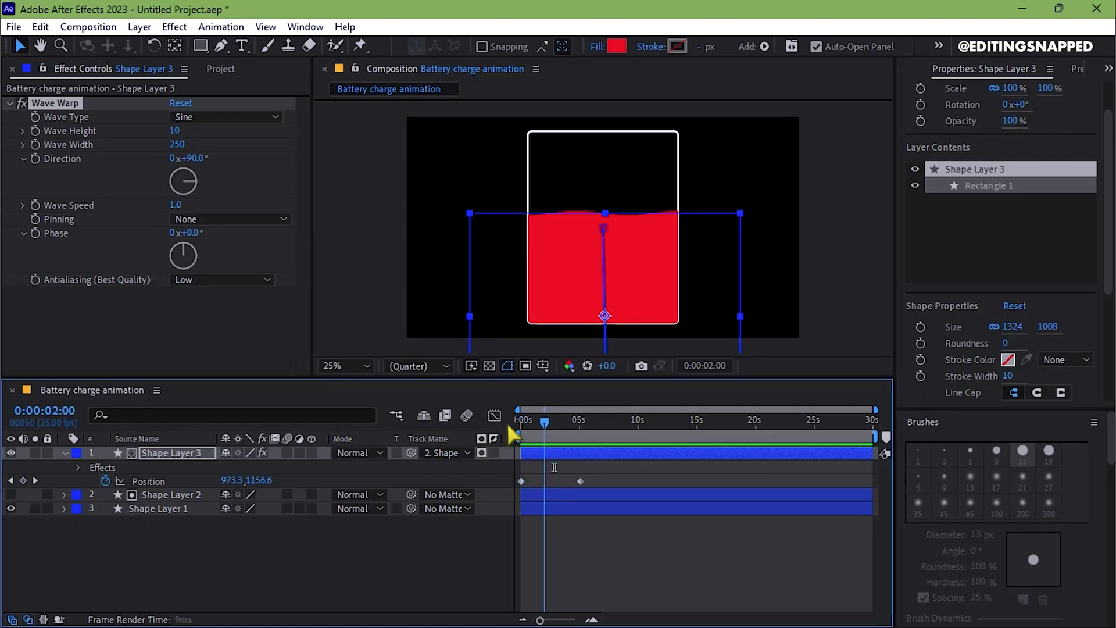
{"action": "key", "text": "space"}
{"action": "left_click_drag", "start_coordinate": [614, 471], "coordinate": [500, 499]}
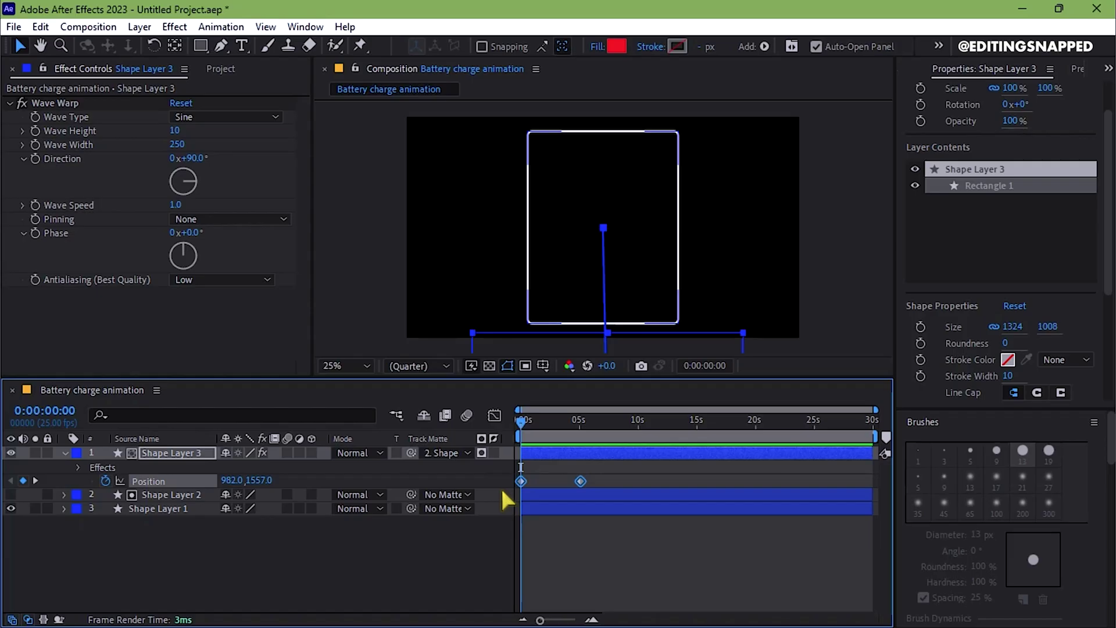
- Apply Easy Ease (F9) to both Position keyframes, collapse the layer, and preview the rise
{"action": "key", "text": "F9"}
{"action": "key", "text": "u"}
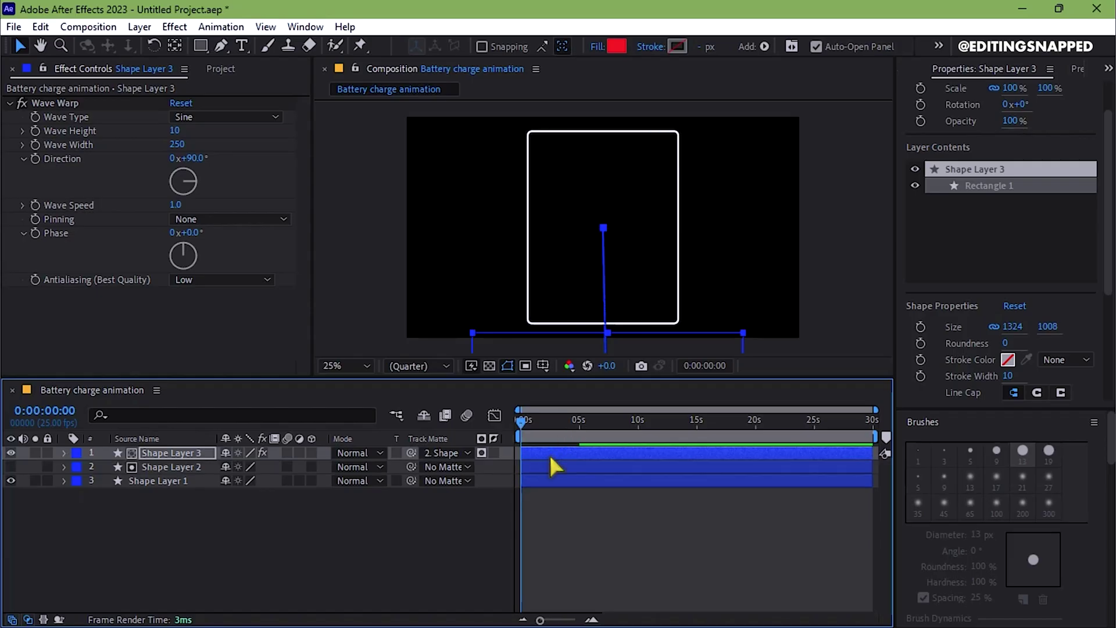
{"action": "key", "text": "space"}
{"action": "left_click", "coordinate": [171, 453]}
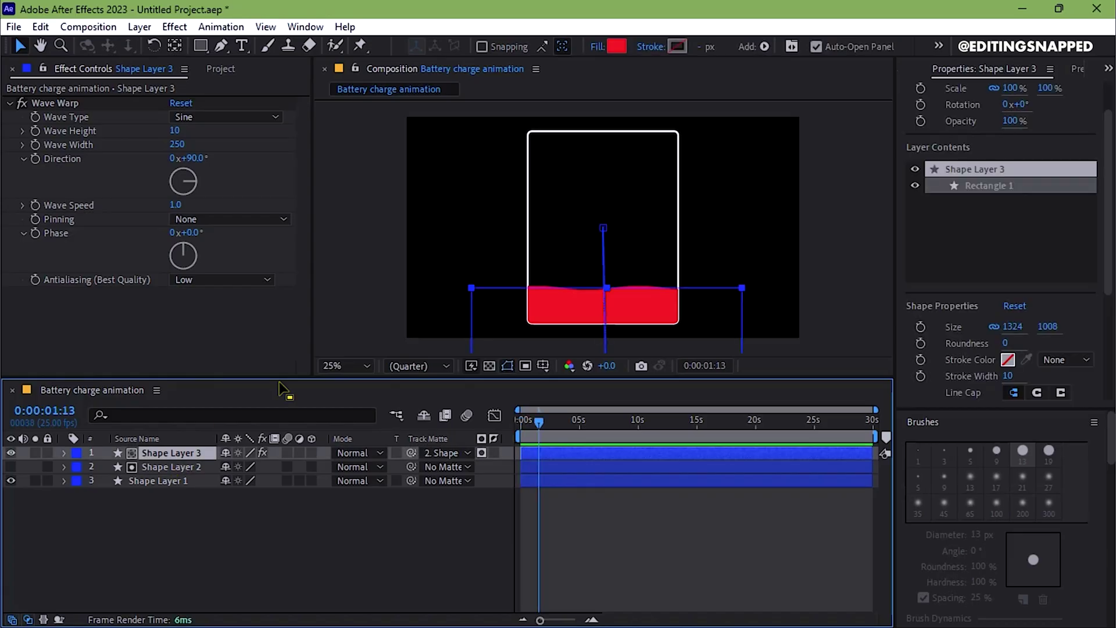
{"action": "left_click", "coordinate": [1108, 69]}
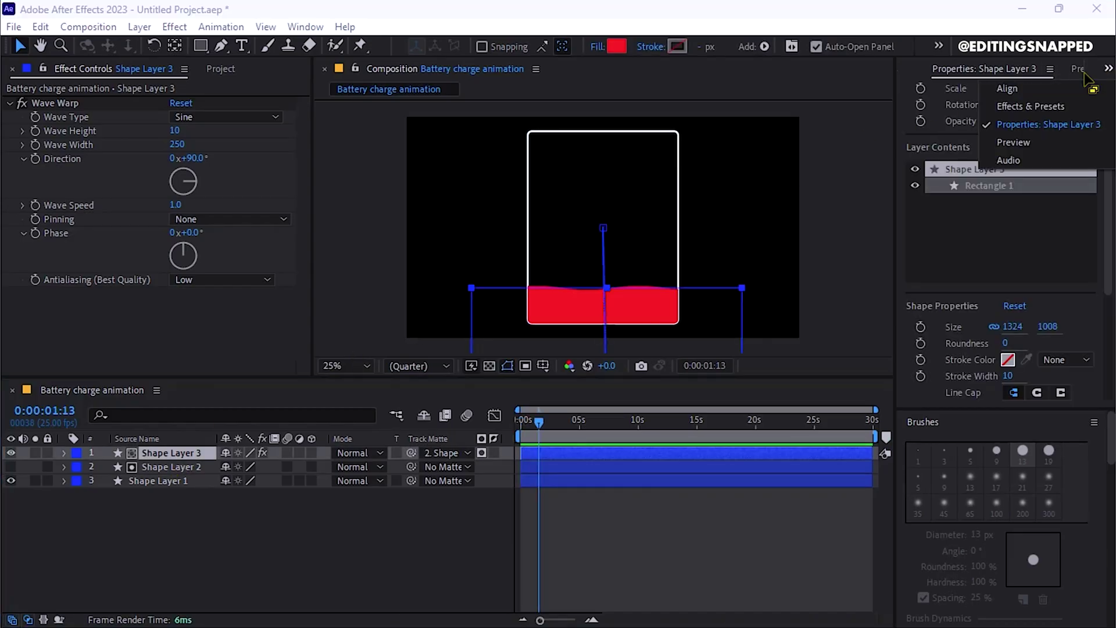
- Apply Gradient Ramp to the fill and keyframe its Start and End colours near the start
{"action": "left_click", "coordinate": [1046, 97]}
{"action": "type", "text": "grad"}
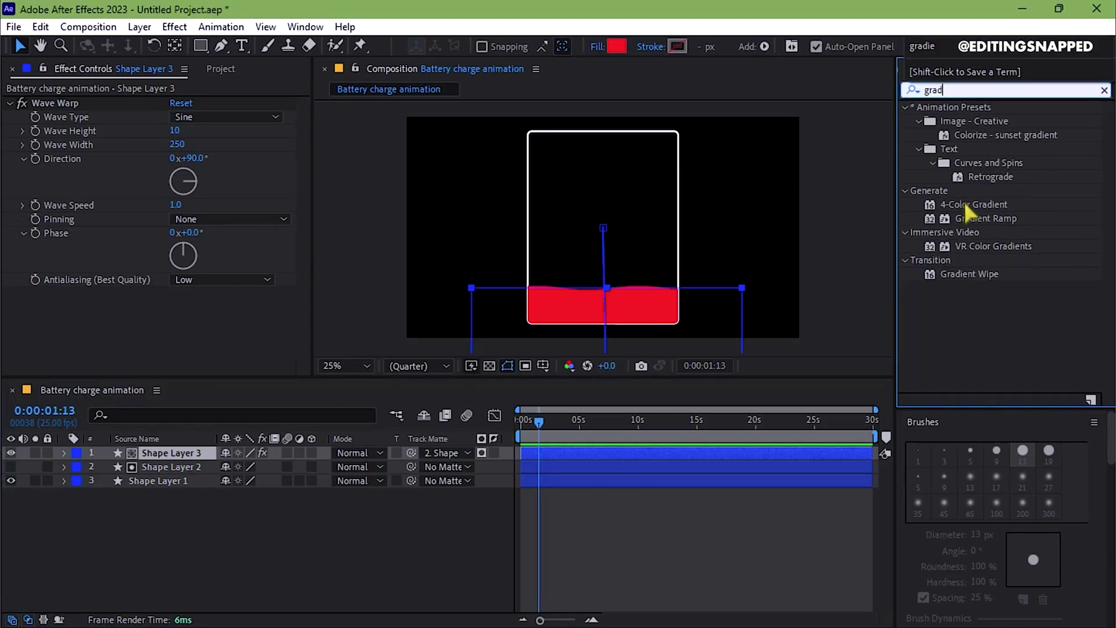
{"action": "left_click_drag", "start_coordinate": [977, 218], "coordinate": [684, 456]}
{"action": "left_click_drag", "start_coordinate": [538, 421], "coordinate": [525, 423]}
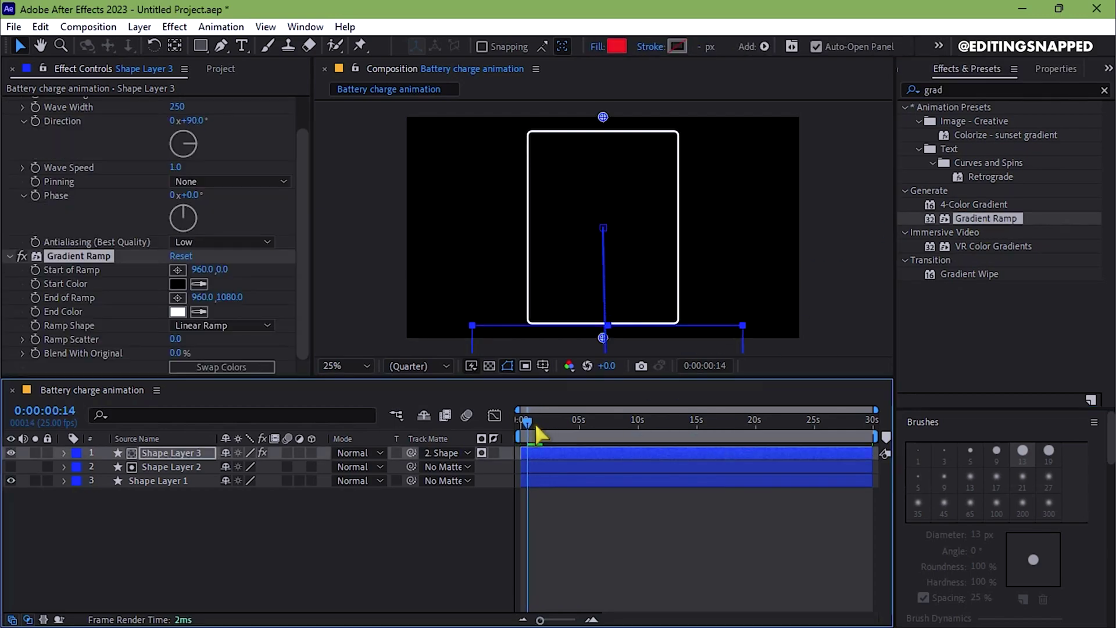
{"action": "left_click", "coordinate": [34, 283]}
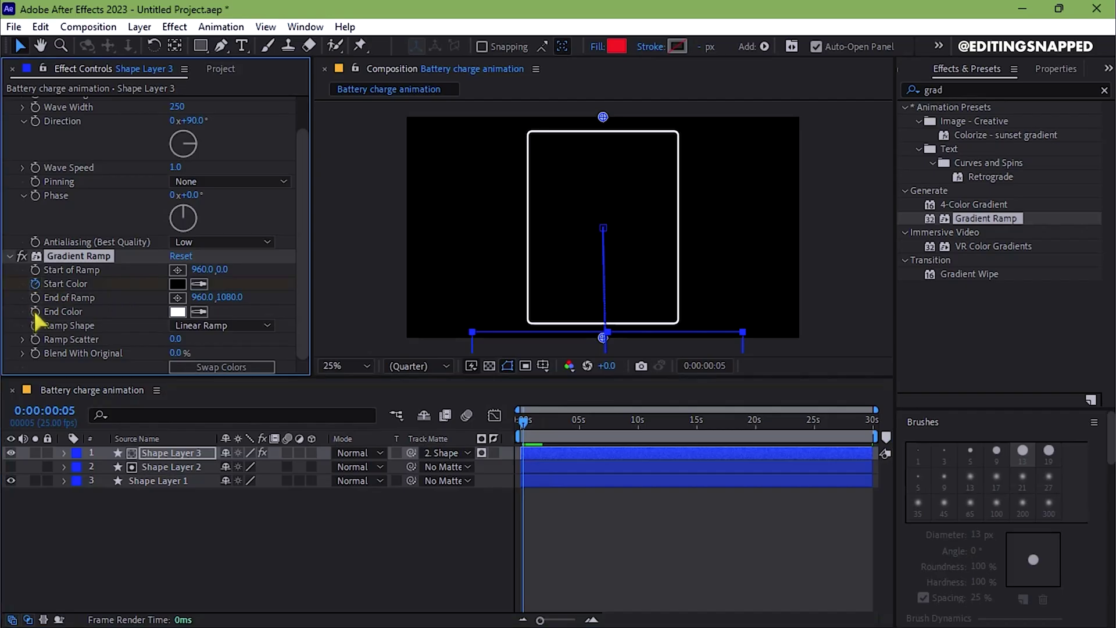
{"action": "left_click", "coordinate": [34, 312]}
- Set the Gradient Ramp End and Start colours to red shades
{"action": "left_click", "coordinate": [178, 313]}
{"action": "left_click", "coordinate": [804, 210]}
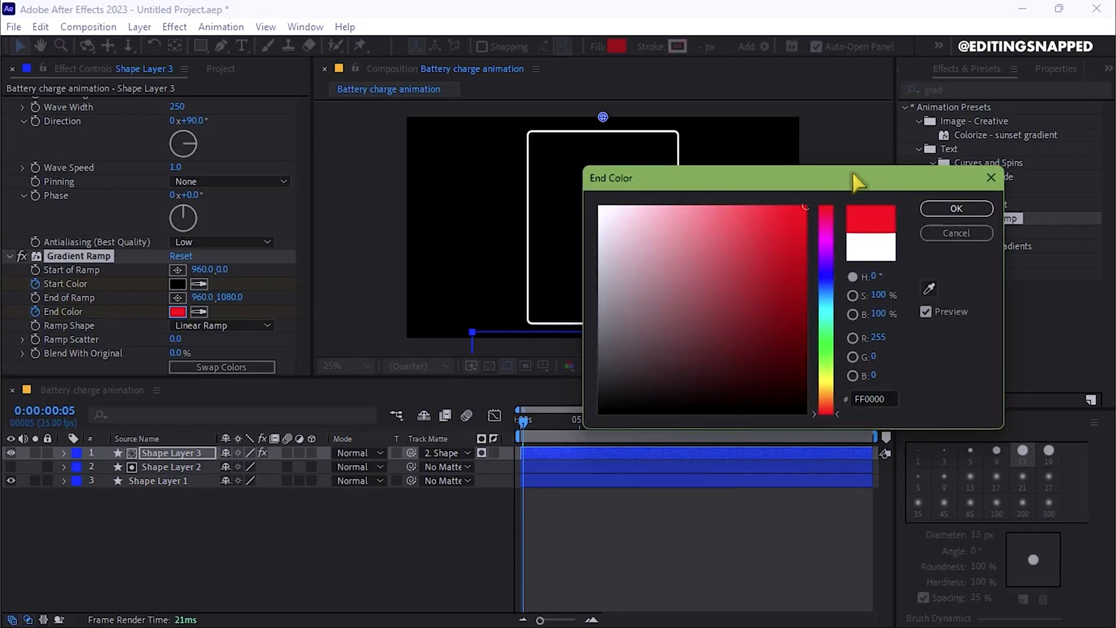
{"action": "left_click", "coordinate": [956, 208]}
{"action": "left_click", "coordinate": [178, 284]}
{"action": "left_click", "coordinate": [805, 210]}
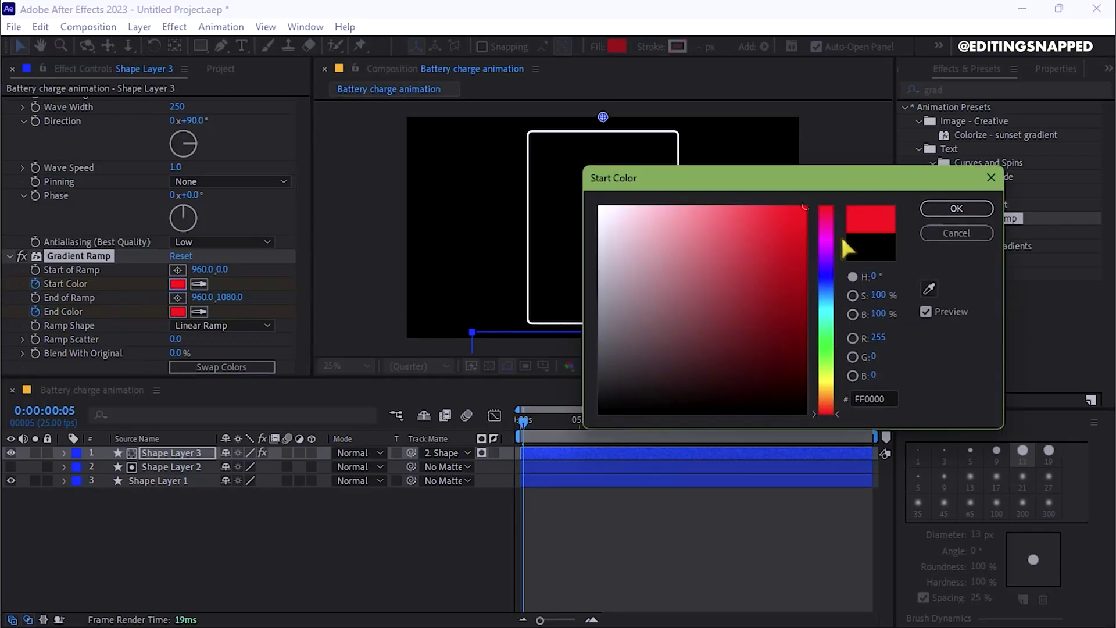
{"action": "left_click", "coordinate": [957, 209]}
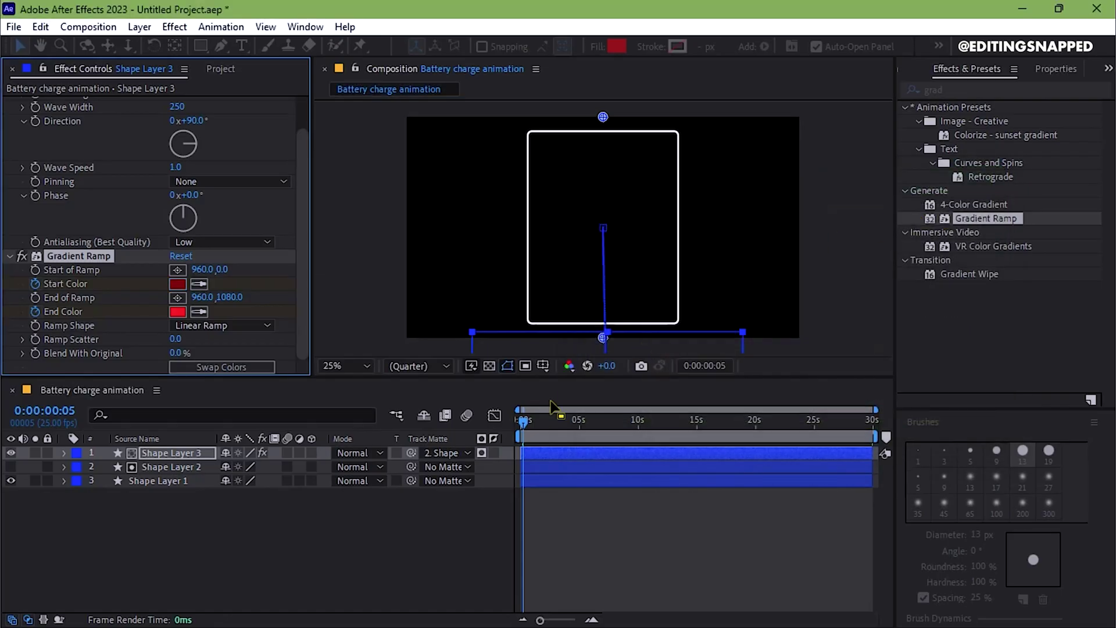
{"action": "left_click_drag", "start_coordinate": [525, 421], "coordinate": [542, 421]}
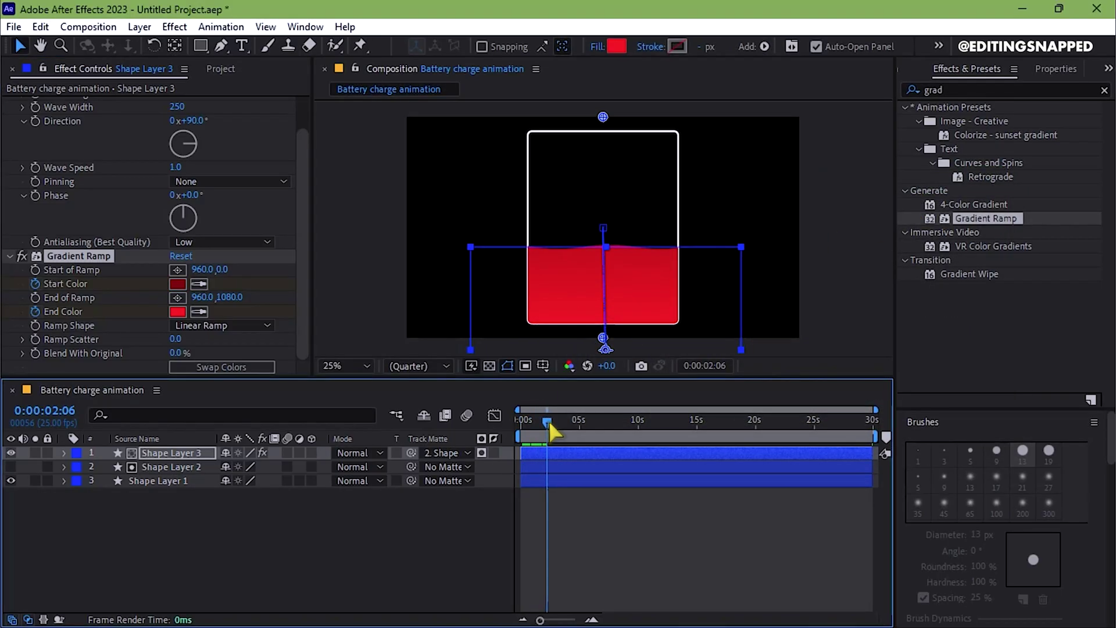
- At about 0:00:02:06, change the gradient End Color to bright yellow
{"action": "left_click_drag", "start_coordinate": [541, 421], "coordinate": [550, 422]}
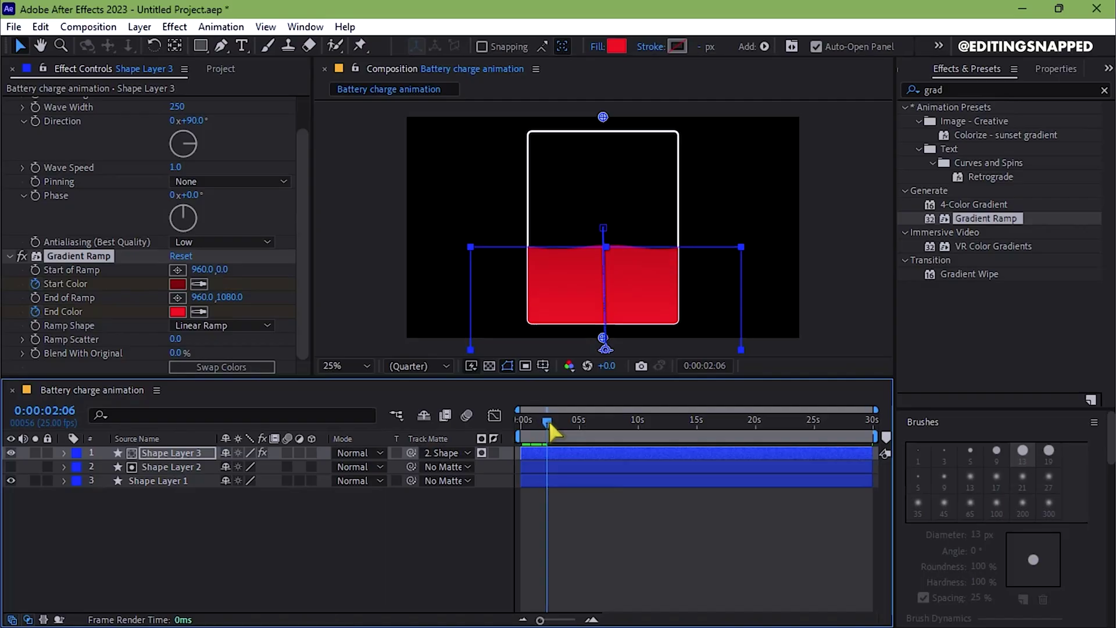
{"action": "left_click", "coordinate": [177, 311]}
{"action": "left_click", "coordinate": [826, 376]}
{"action": "left_click_drag", "start_coordinate": [663, 262], "coordinate": [804, 208]}
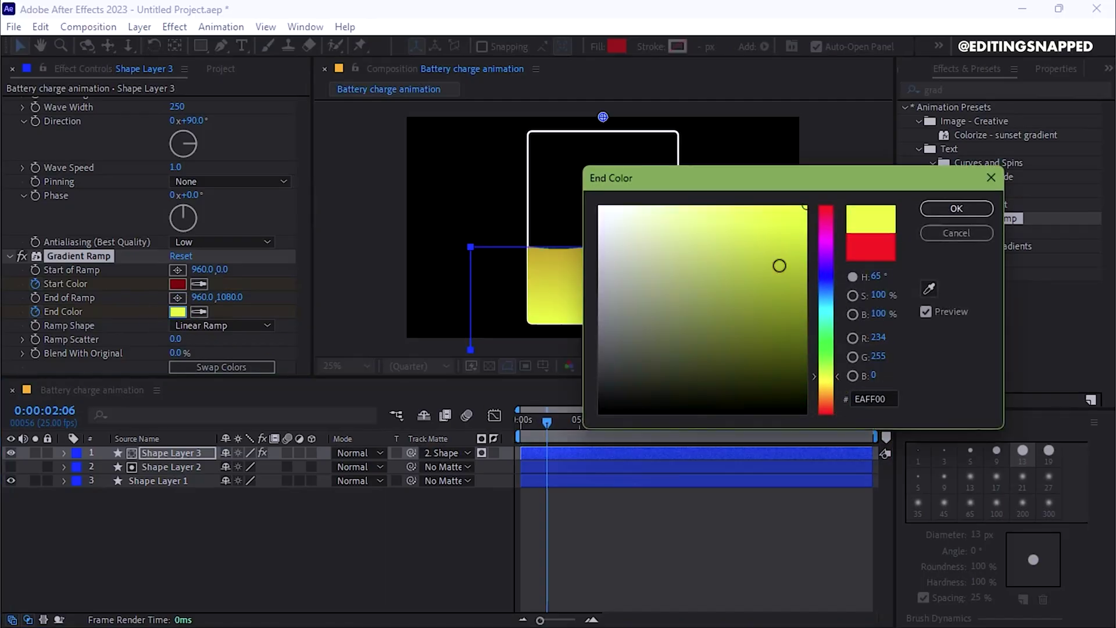
{"action": "left_click", "coordinate": [957, 208]}
- Set the gradient Start Color to olive-green, then scrub ahead until the battery is full
{"action": "left_click", "coordinate": [177, 283]}
{"action": "left_click", "coordinate": [826, 378]}
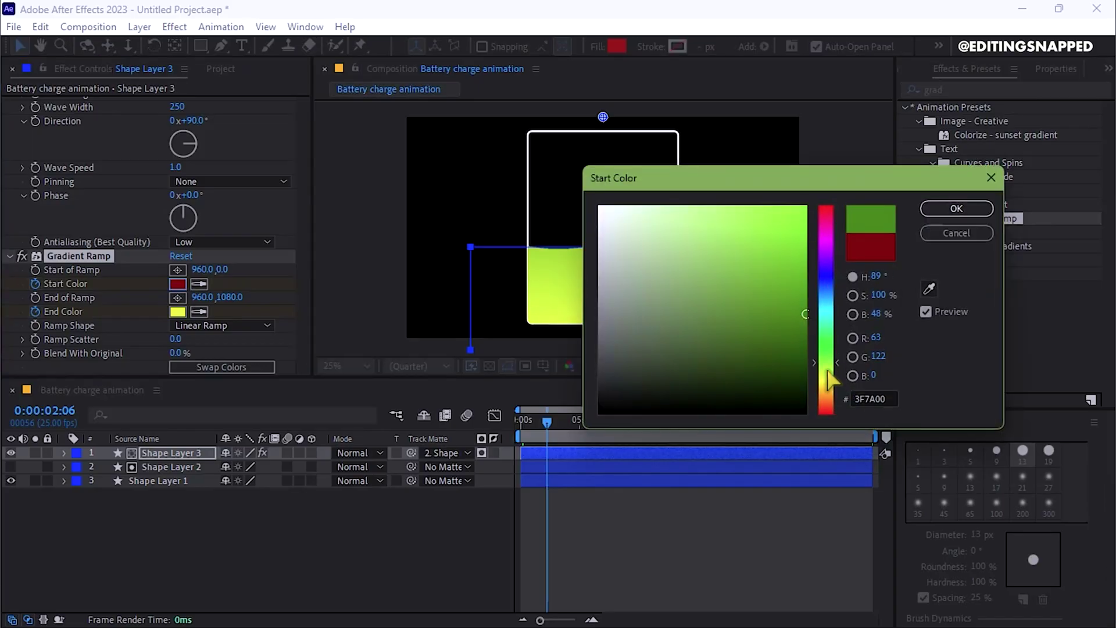
{"action": "mouse_move", "coordinate": [804, 314]}
{"action": "left_mouse_down"}
{"action": "mouse_move", "coordinate": [792, 269]}
{"action": "mouse_move", "coordinate": [805, 303]}
{"action": "left_mouse_up"}
{"action": "left_click_drag", "start_coordinate": [825, 371], "coordinate": [826, 380]}
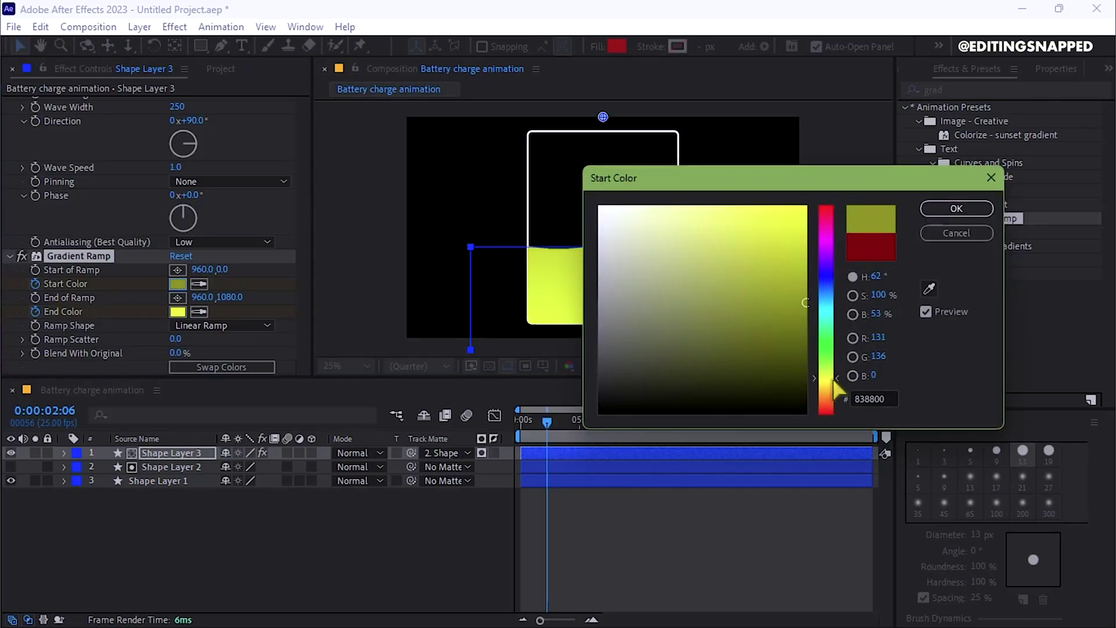
{"action": "left_click", "coordinate": [957, 234]}
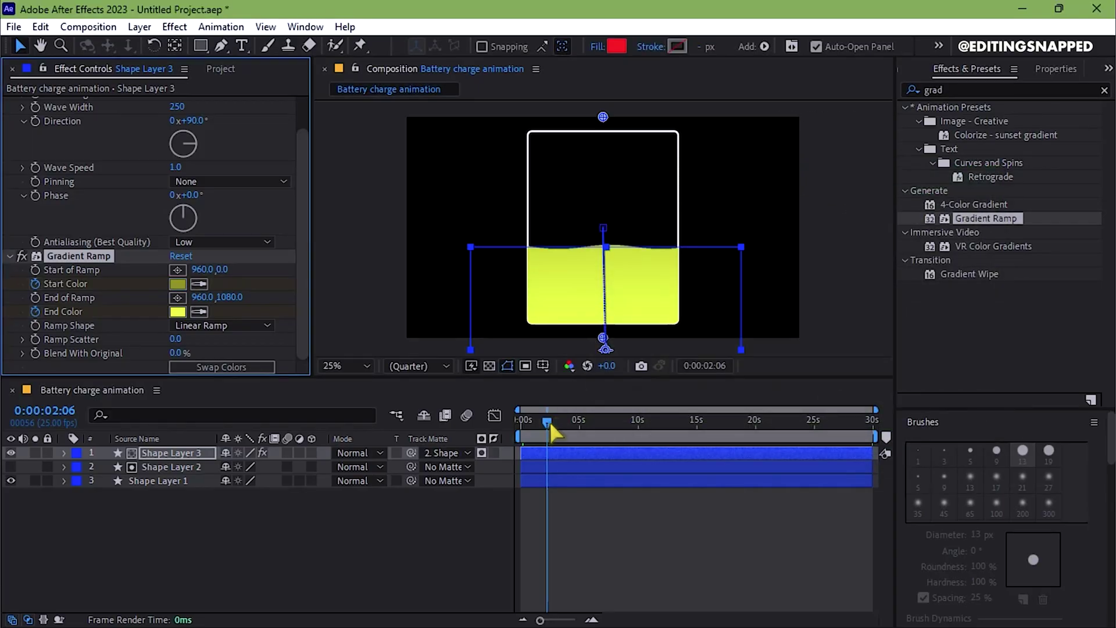
{"action": "left_click_drag", "start_coordinate": [548, 419], "coordinate": [576, 420]}
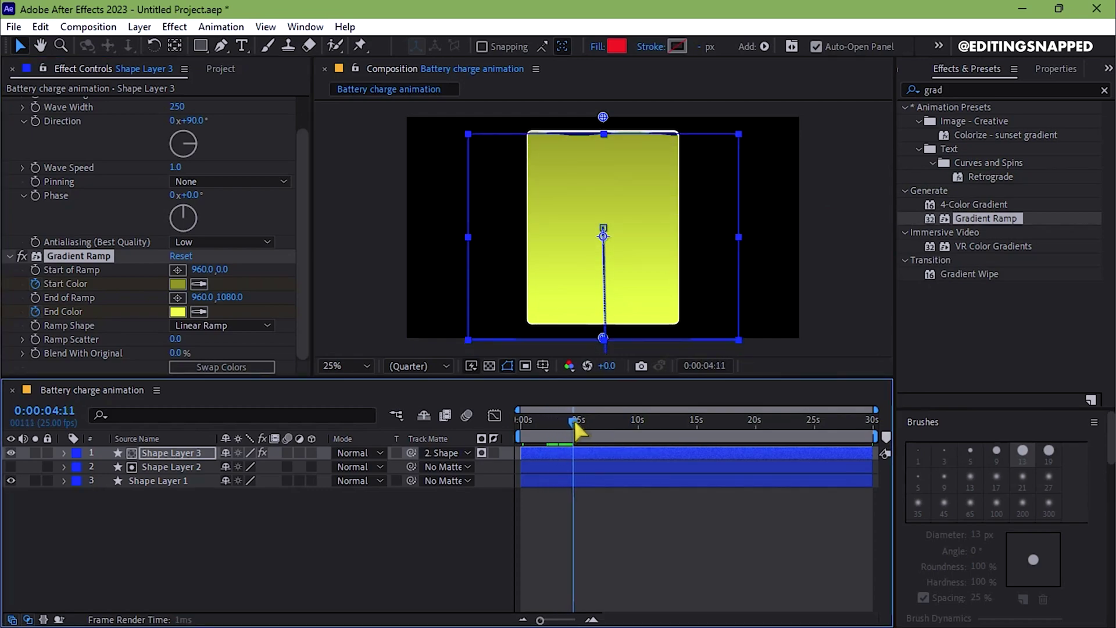
- At 4:17, make the Gradient Ramp end colour bright green and the start colour darker green
{"action": "left_click", "coordinate": [177, 312]}
{"action": "left_click_drag", "start_coordinate": [827, 244], "coordinate": [827, 336]}
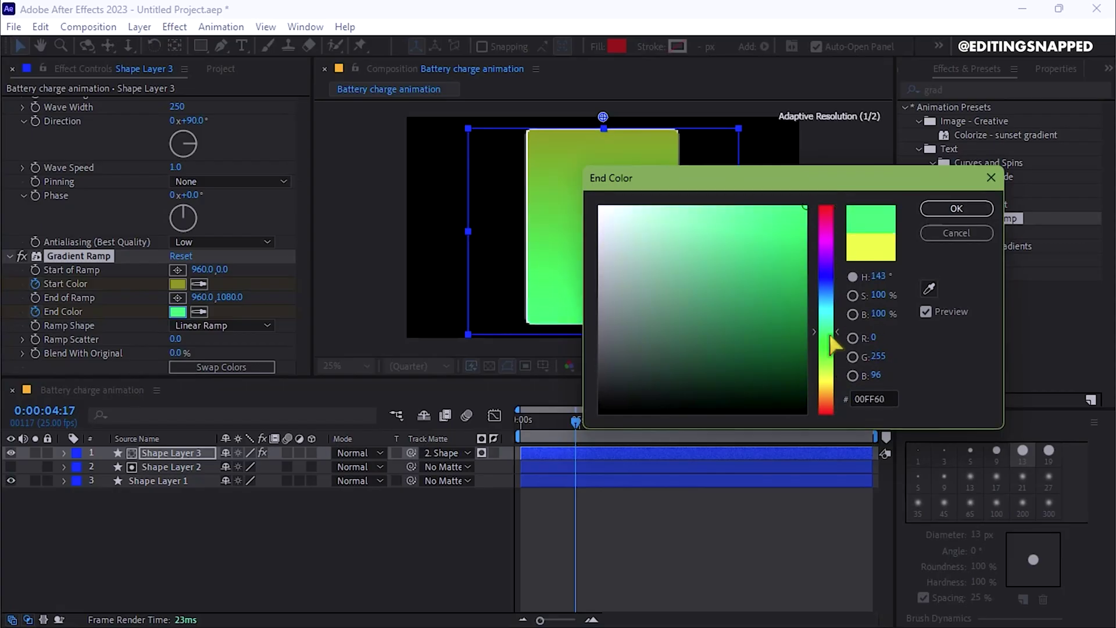
{"action": "left_click", "coordinate": [956, 209]}
{"action": "left_click", "coordinate": [177, 284]}
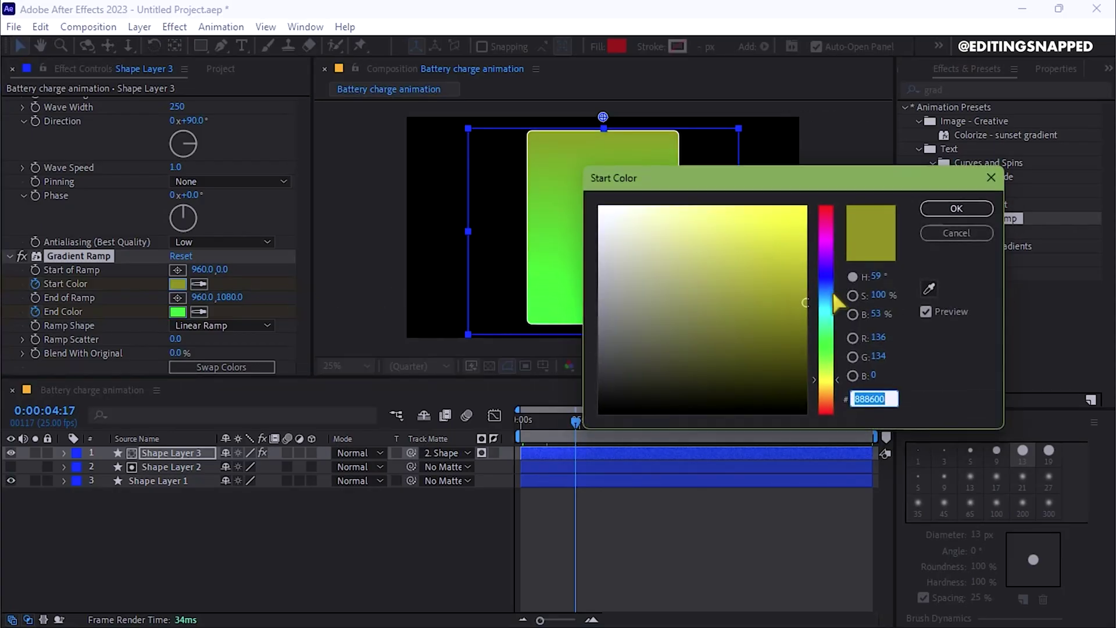
{"action": "left_click_drag", "start_coordinate": [827, 288], "coordinate": [827, 345]}
{"action": "left_click", "coordinate": [957, 209]}
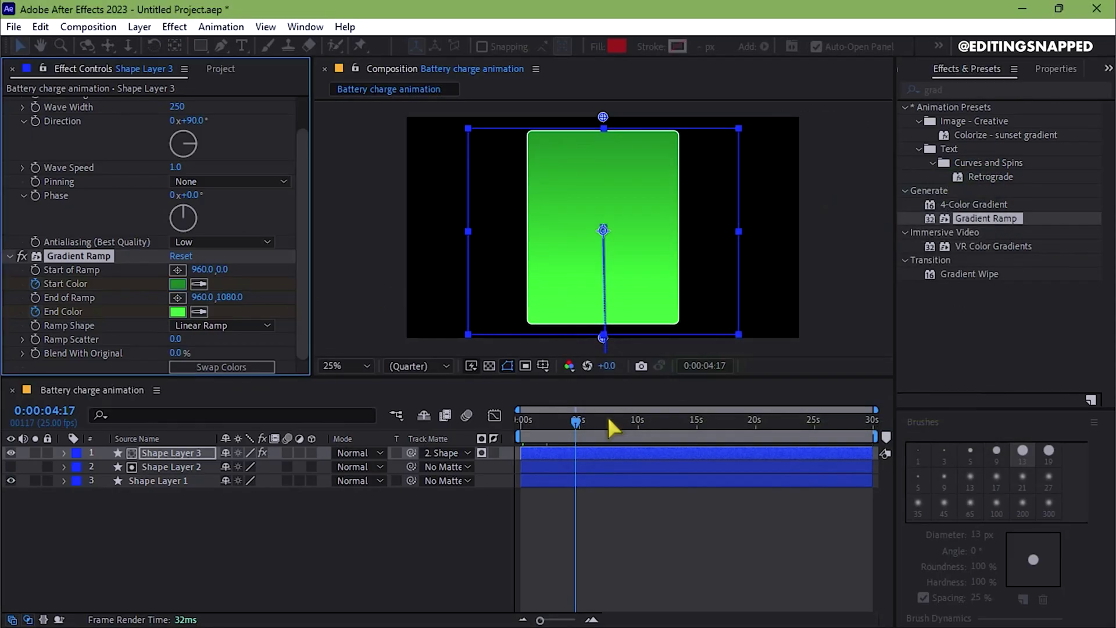
{"action": "key", "text": "u"}
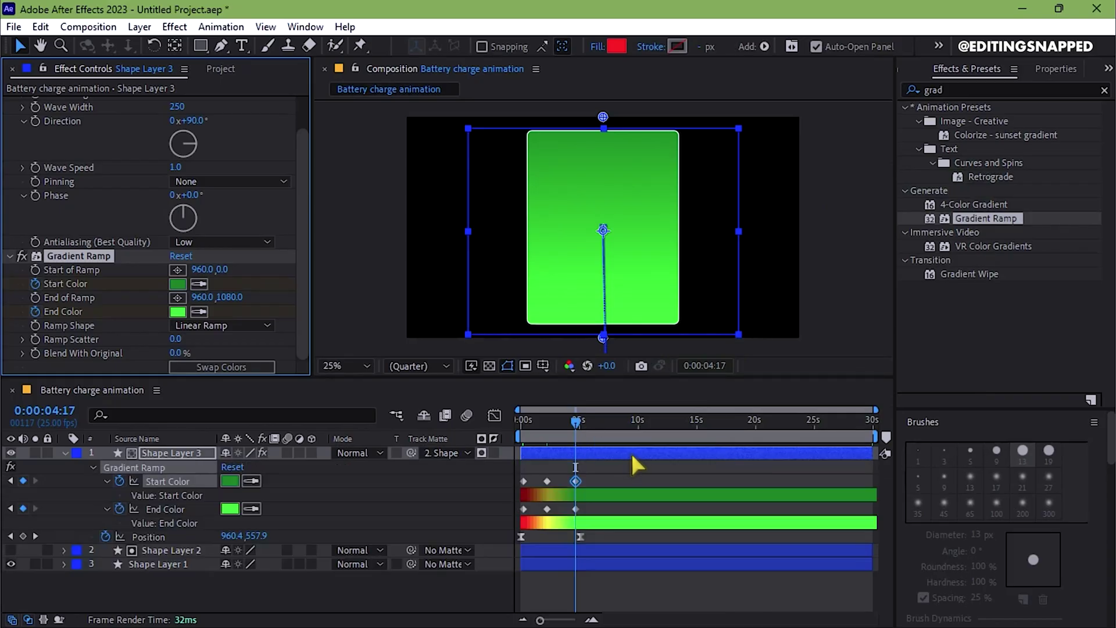
- Apply Easy Ease to all Gradient Ramp Start and End Color keyframes, then preview
{"action": "left_click_drag", "start_coordinate": [619, 473], "coordinate": [504, 531]}
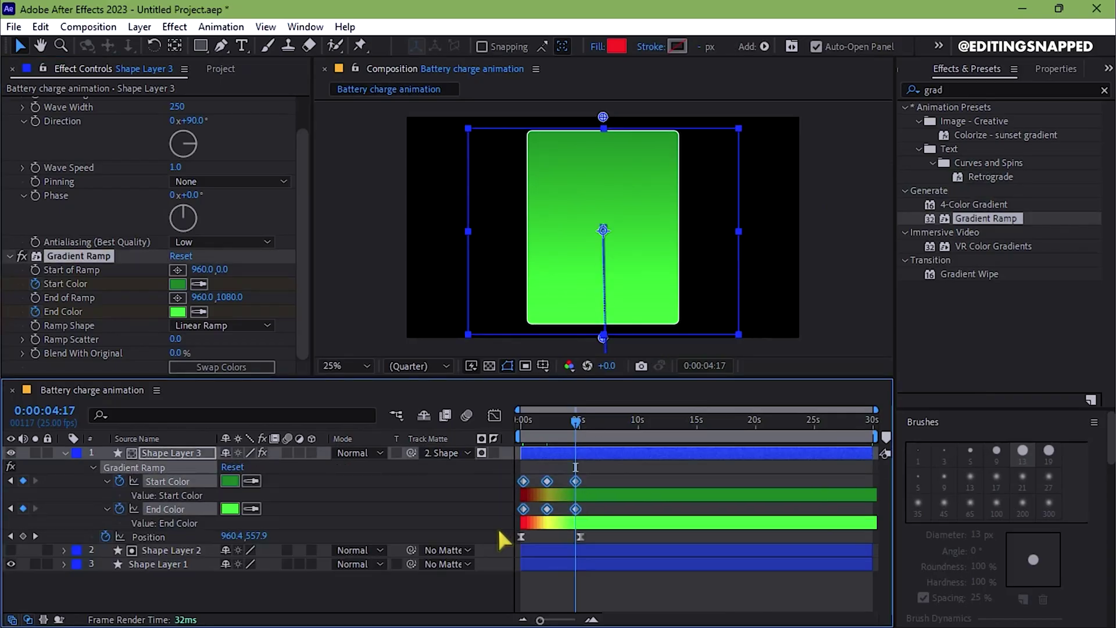
{"action": "key", "text": "F9"}
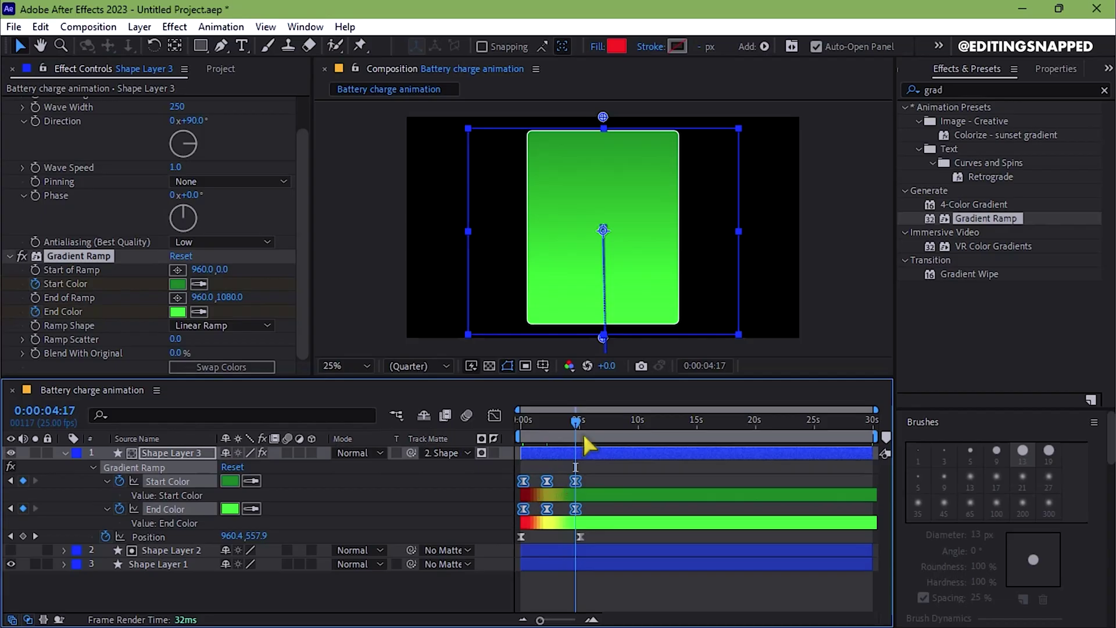
{"action": "left_click", "coordinate": [523, 419]}
{"action": "key", "text": "space"}
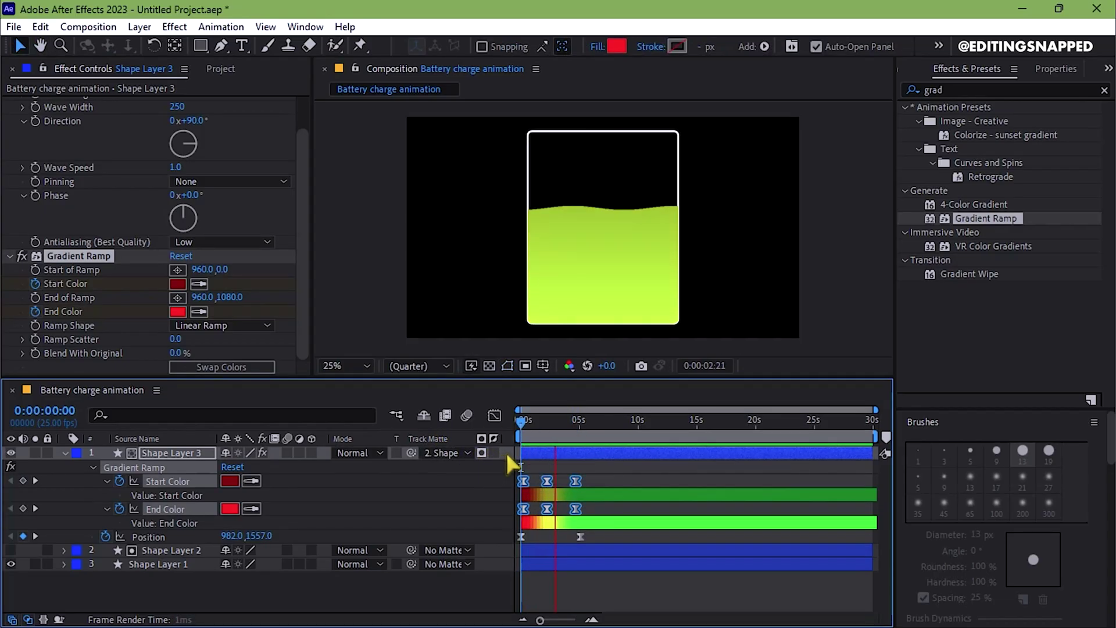
- Select the last colour keyframes near four seconds to retime them later
{"action": "left_click", "coordinate": [571, 420]}
{"action": "mouse_move", "coordinate": [559, 463]}
{"action": "left_mouse_down"}
{"action": "mouse_move", "coordinate": [602, 527]}
{"action": "mouse_move", "coordinate": [551, 509]}
{"action": "left_mouse_up"}
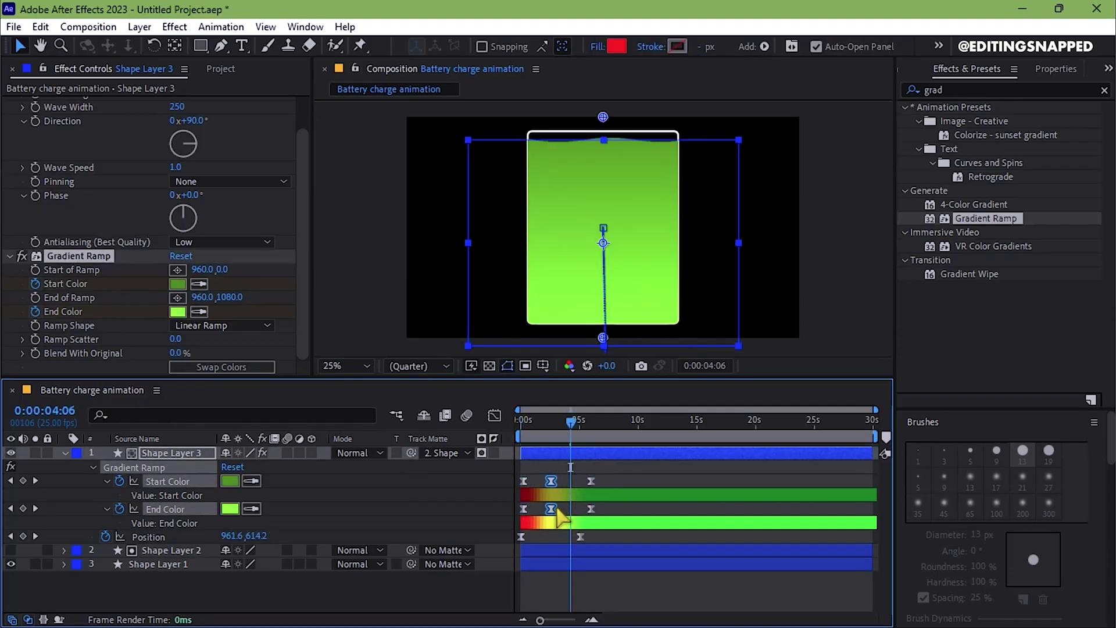
{"action": "left_click", "coordinate": [521, 421]}
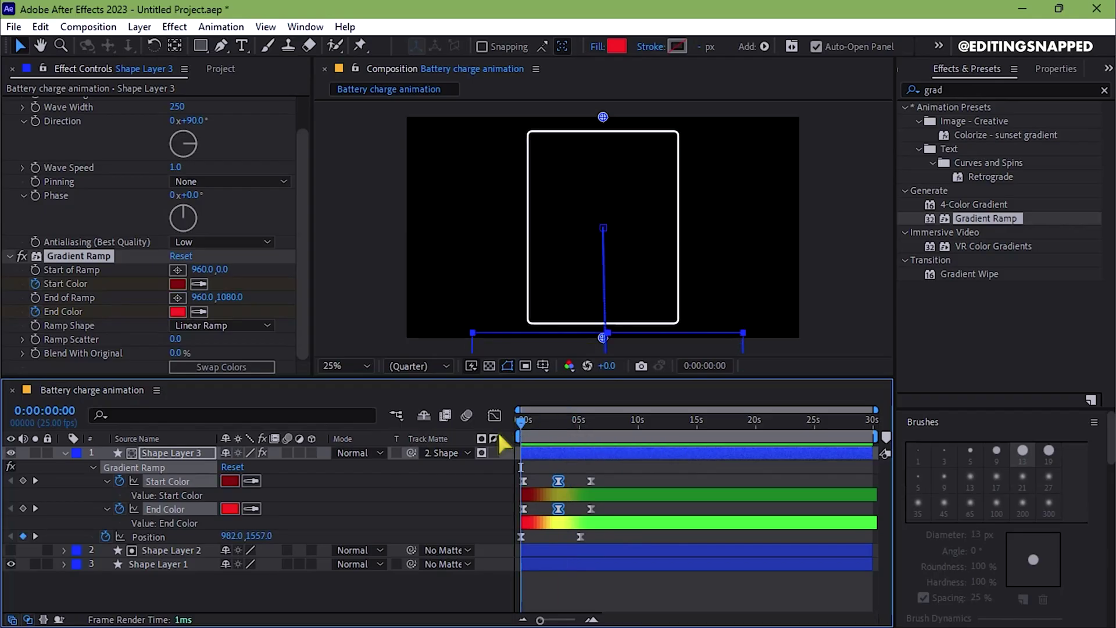
- Add a white text layer reading '125' inside the battery
{"action": "key", "text": "u"}
{"action": "key", "text": "space"}
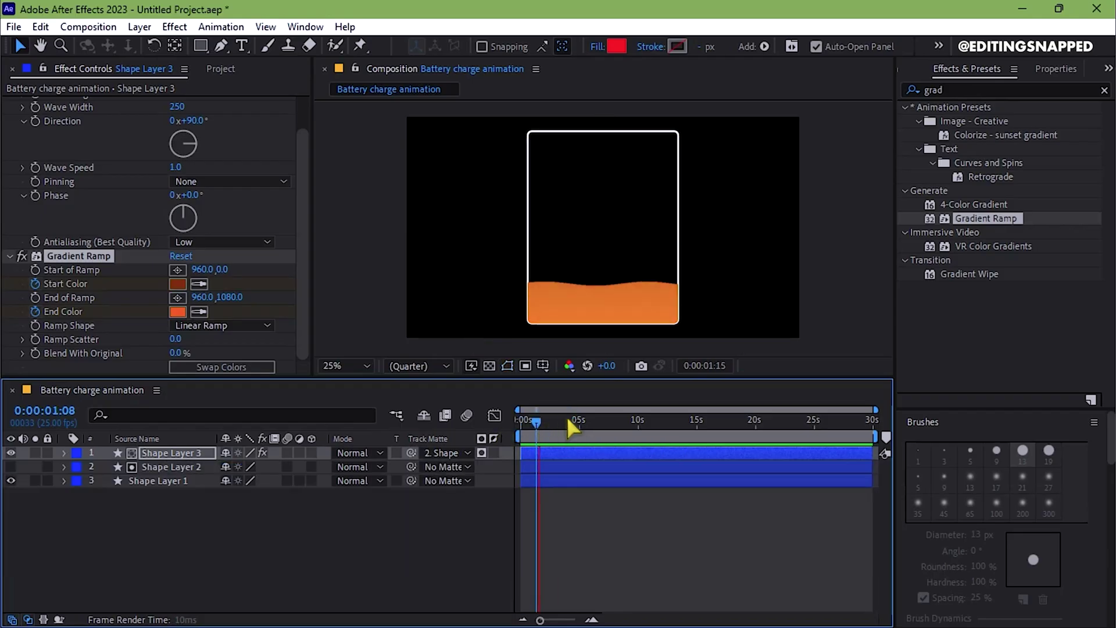
{"action": "left_click", "coordinate": [243, 47]}
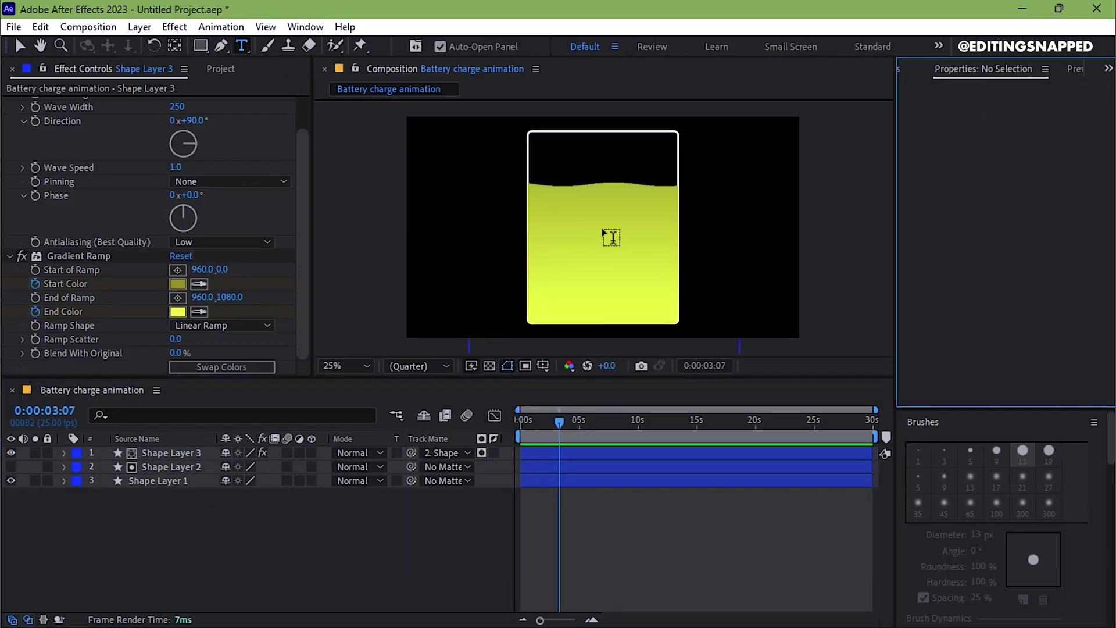
{"action": "left_click", "coordinate": [603, 232]}
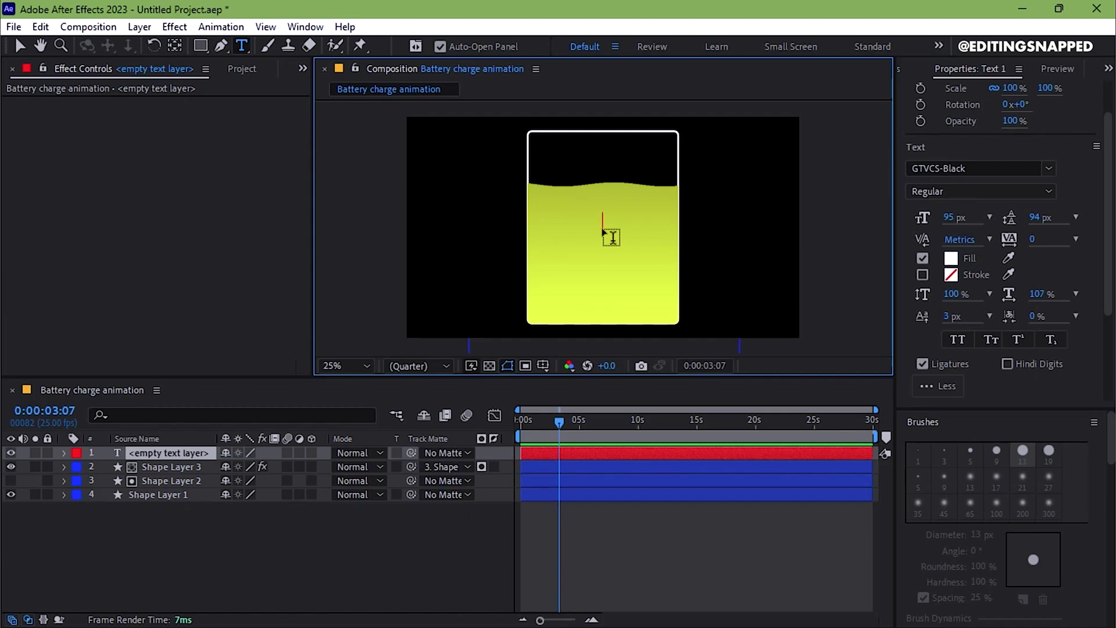
{"action": "type", "text": "125"}
{"action": "key", "text": "ctrl+Return"}
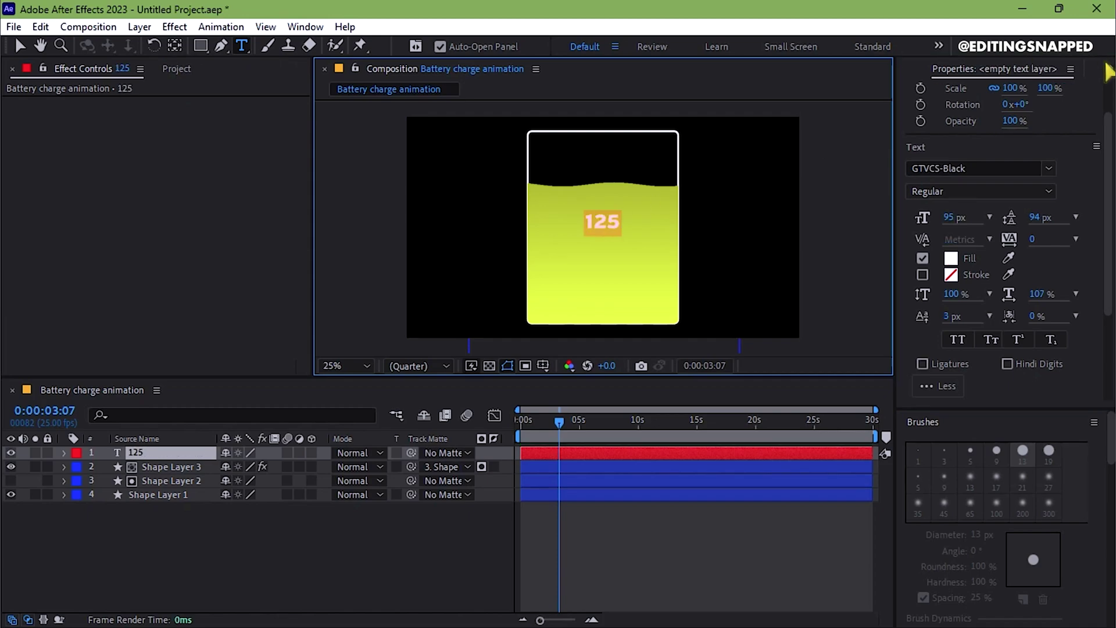
- Centre the 125 text horizontally and vertically in the composition with the Align panel
{"action": "left_click", "coordinate": [1110, 69]}
{"action": "left_click", "coordinate": [977, 87]}
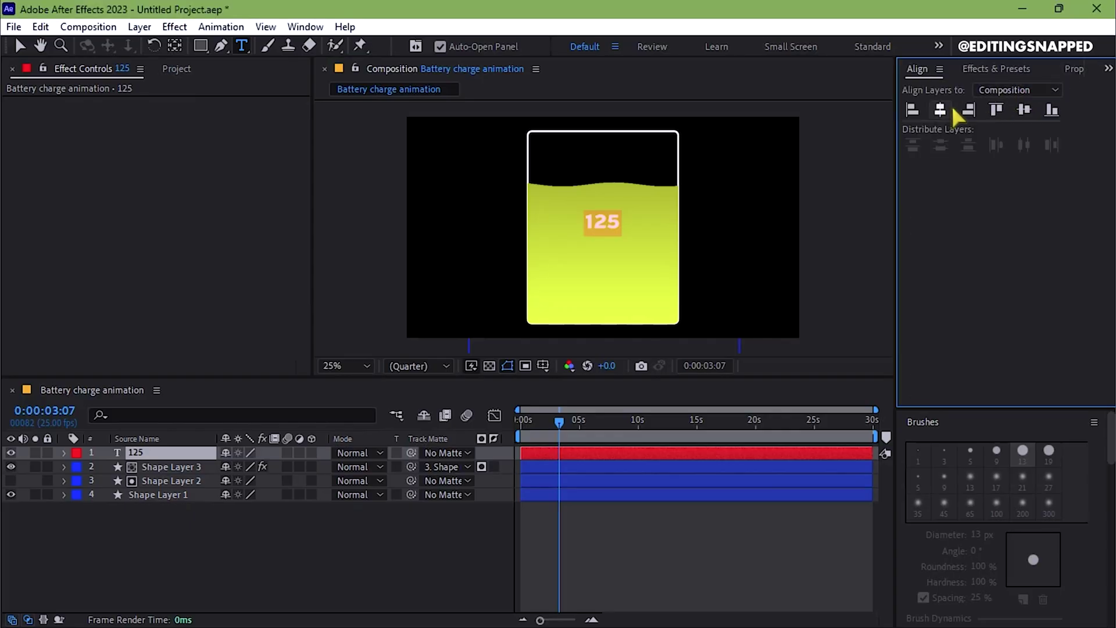
{"action": "left_click", "coordinate": [940, 109]}
{"action": "left_click", "coordinate": [1024, 109]}
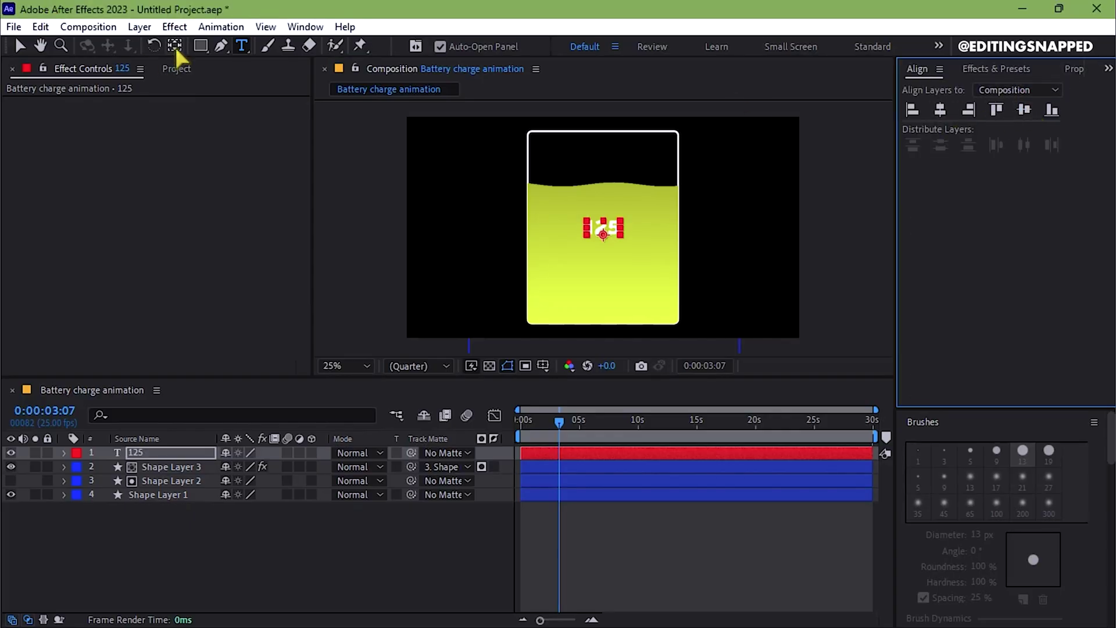
{"action": "left_click", "coordinate": [175, 47]}
- Apply a Slider Control effect to the 125 text layer
{"action": "left_click", "coordinate": [533, 419]}
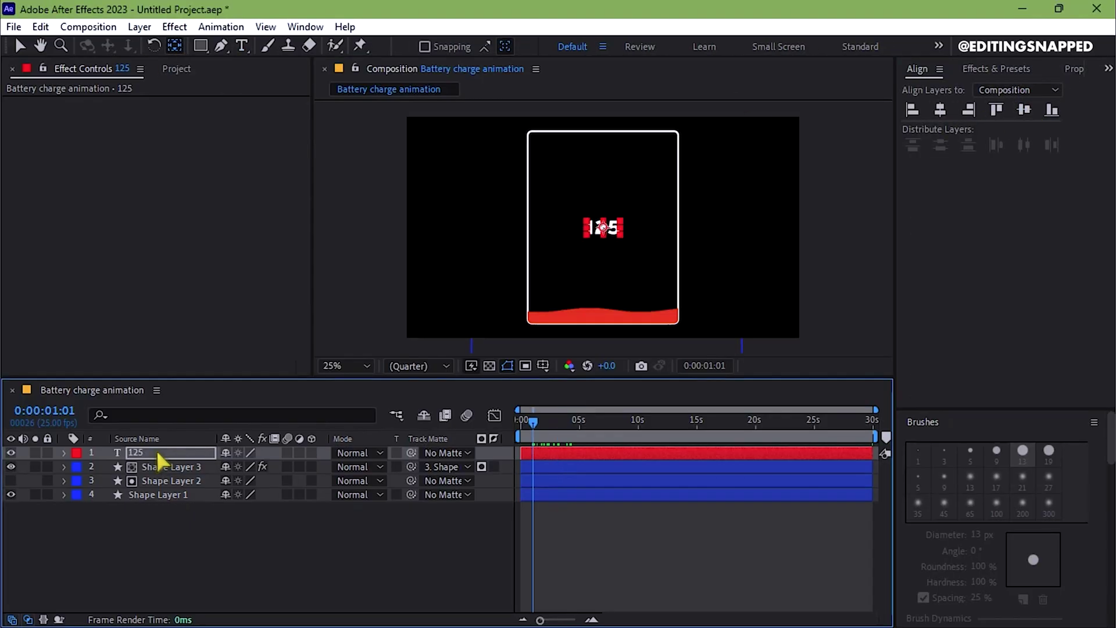
{"action": "left_click", "coordinate": [997, 68]}
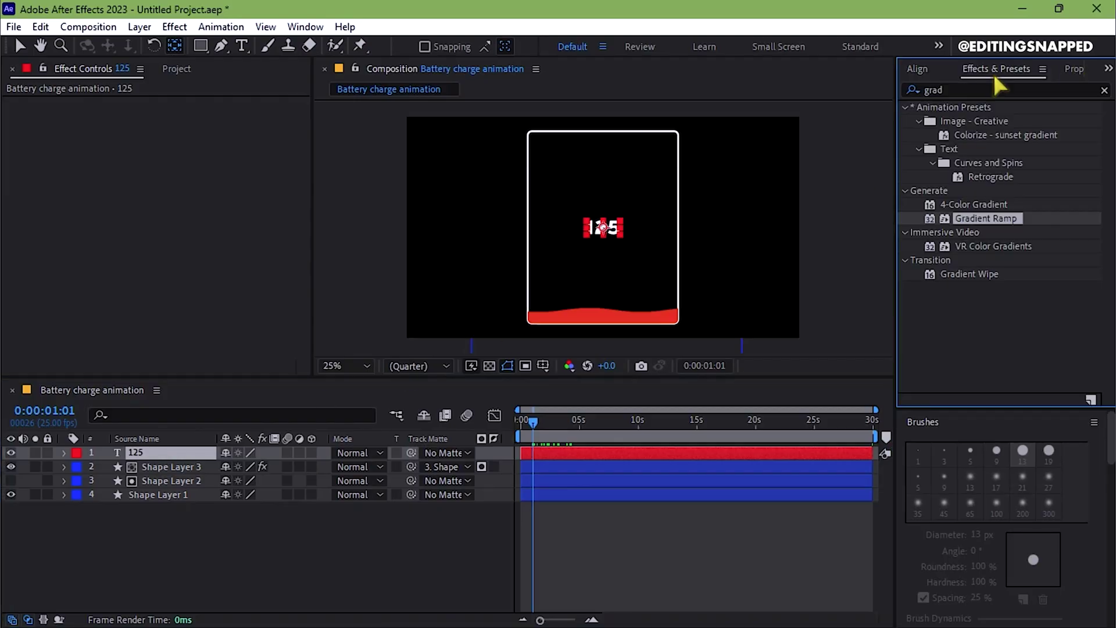
{"action": "left_click", "coordinate": [958, 89]}
{"action": "type", "text": "slider"}
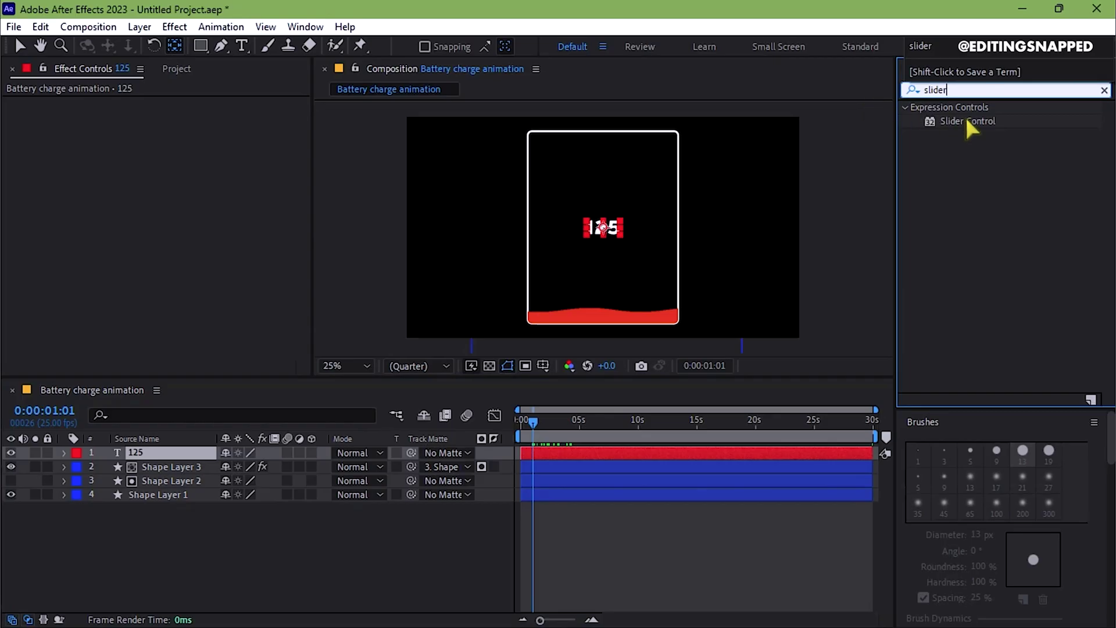
{"action": "left_click_drag", "start_coordinate": [964, 121], "coordinate": [665, 447]}
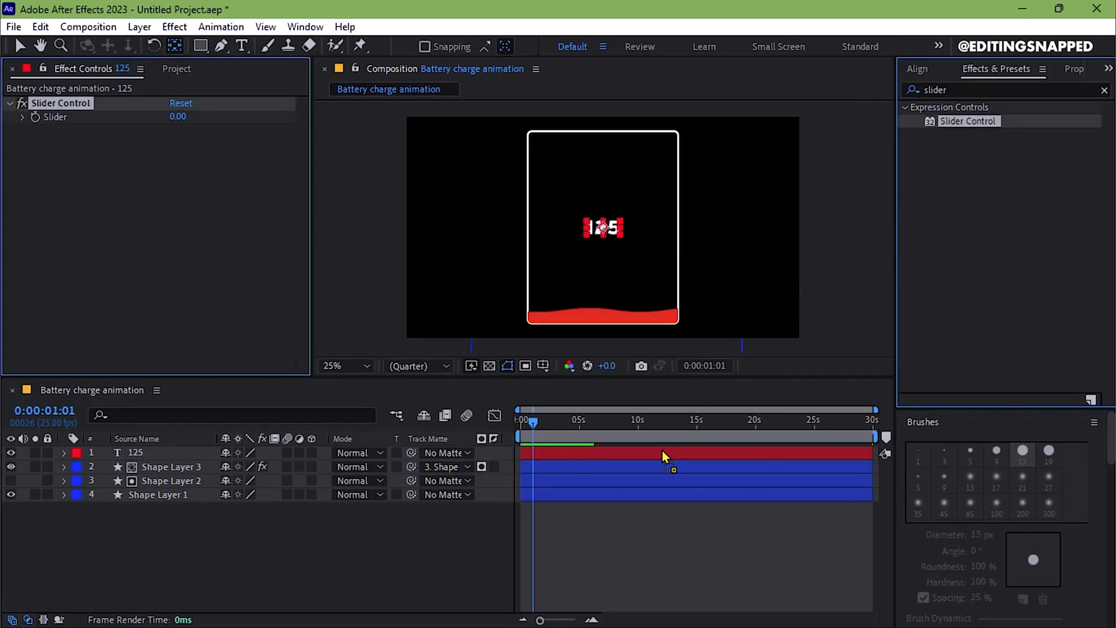
- Give Source Text the expression "% " + effect("Slider Control")("Slider").value.toFixed(0)
{"action": "left_click", "coordinate": [64, 453]}
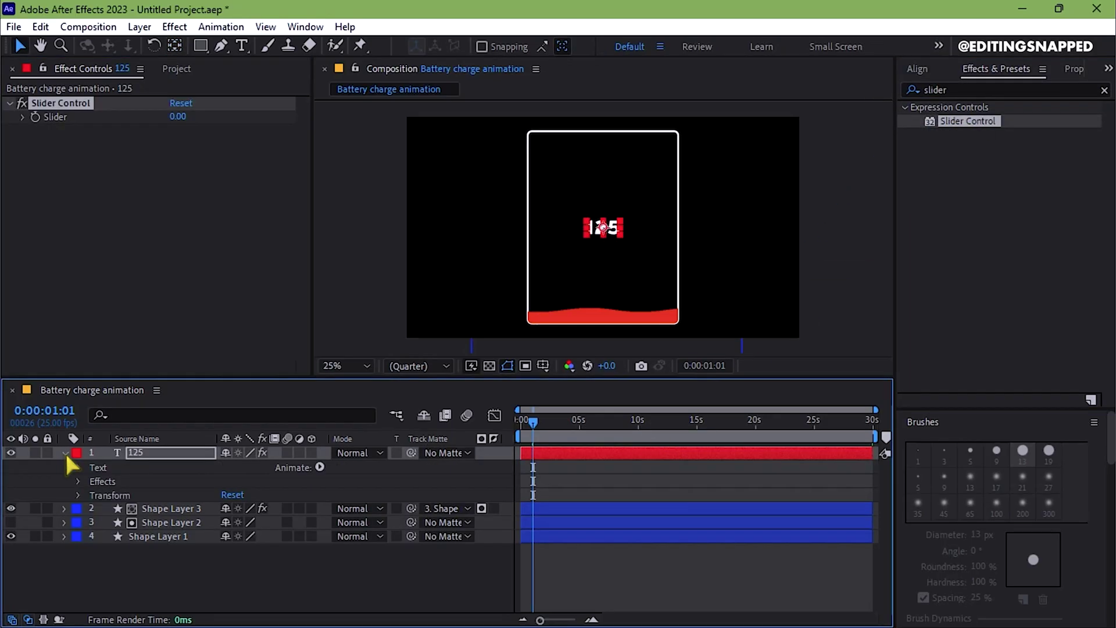
{"action": "left_click", "coordinate": [78, 467]}
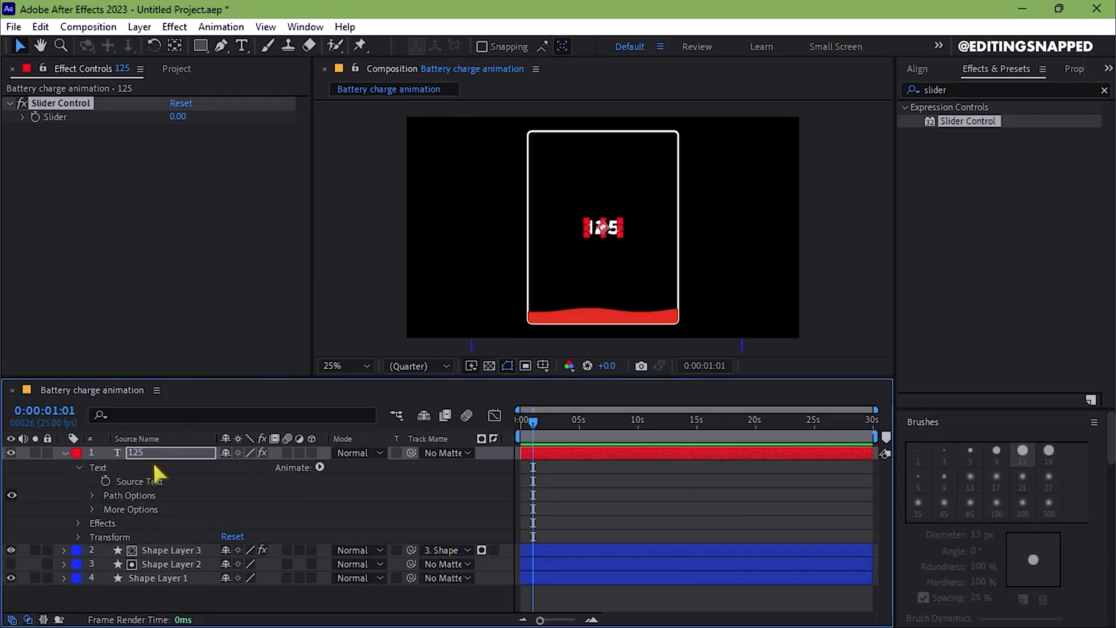
{"action": "left_click", "coordinate": [105, 480], "text": "alt"}
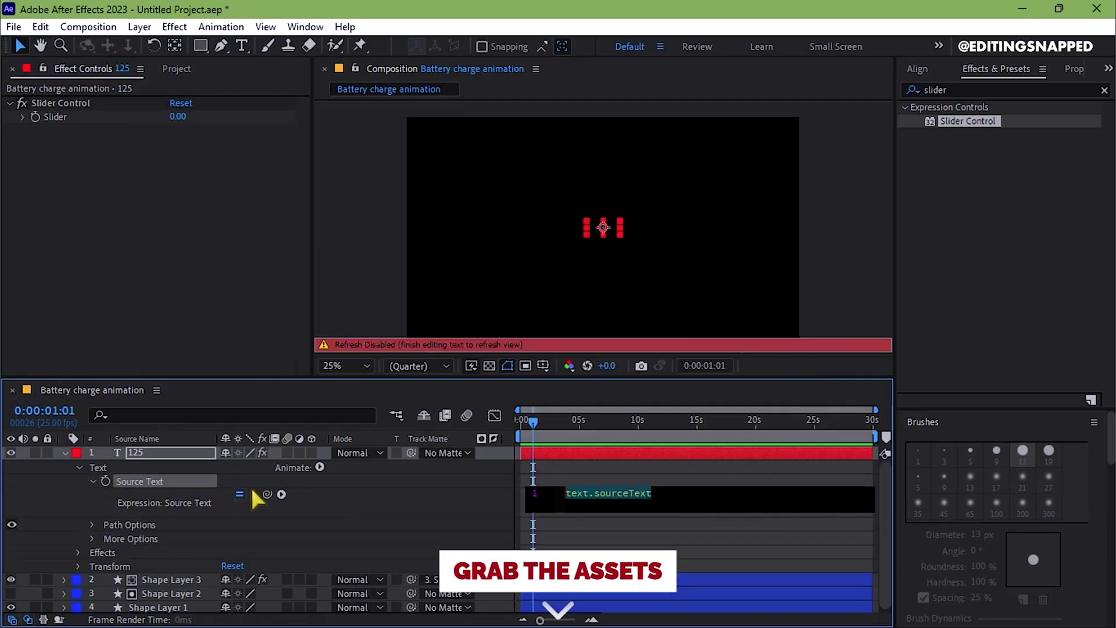
{"action": "type", "text": "\" % \" + effect(\"Slider Control\")(\"Slider\").value.toFixed(0)"}
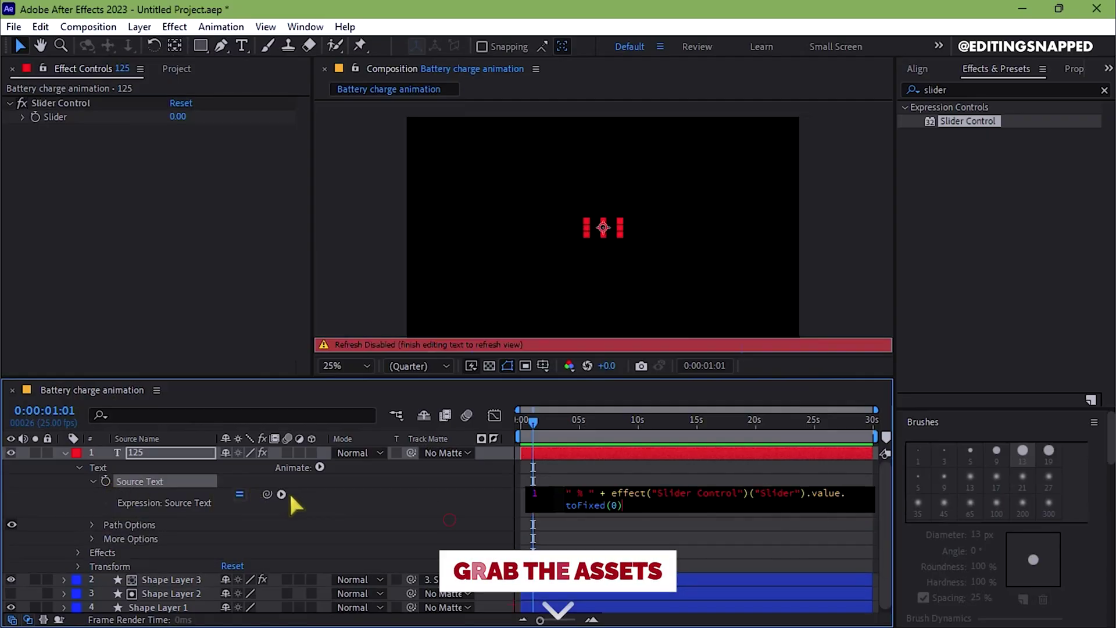
{"action": "left_click", "coordinate": [539, 423]}
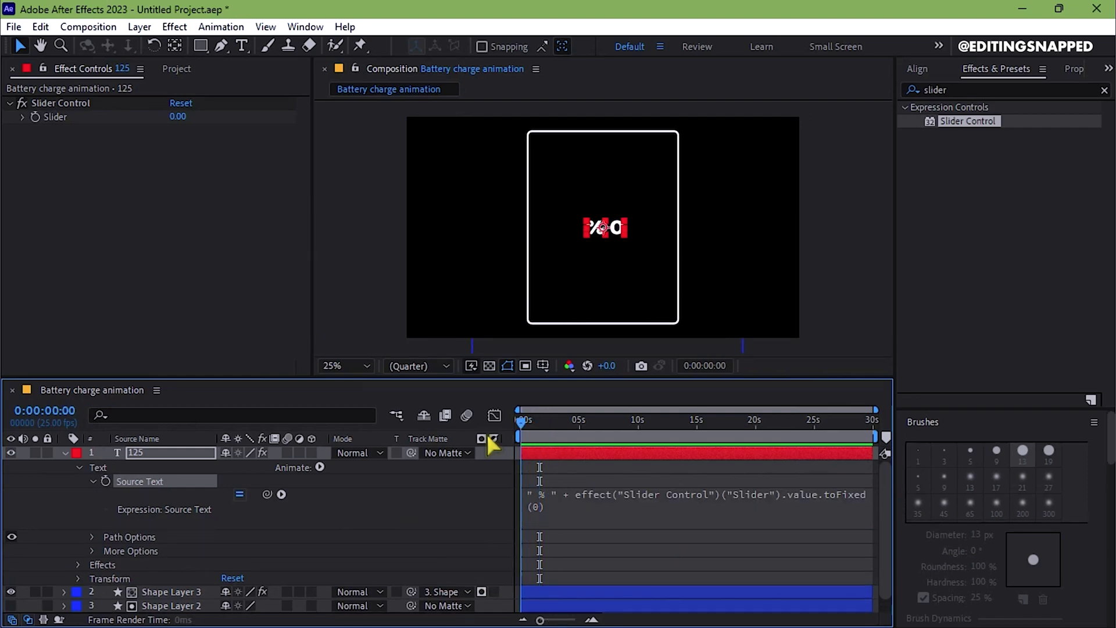
- Keyframe the Slider at 0 at the start and at 100 around five seconds
{"action": "left_click_drag", "start_coordinate": [539, 423], "coordinate": [522, 423]}
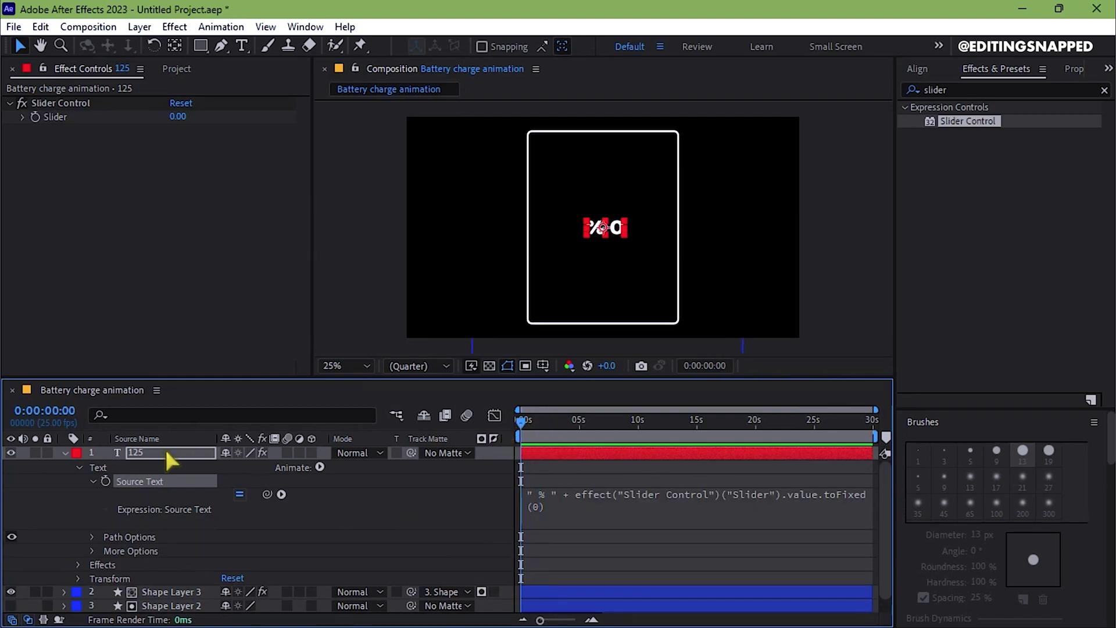
{"action": "key", "text": "Return"}
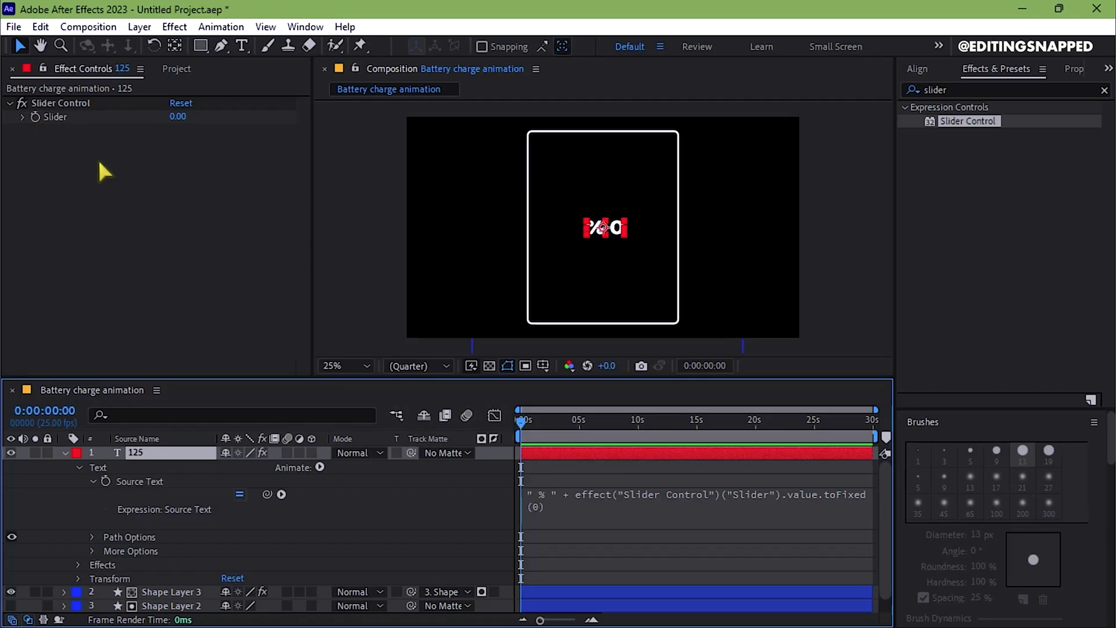
{"action": "left_click", "coordinate": [35, 113]}
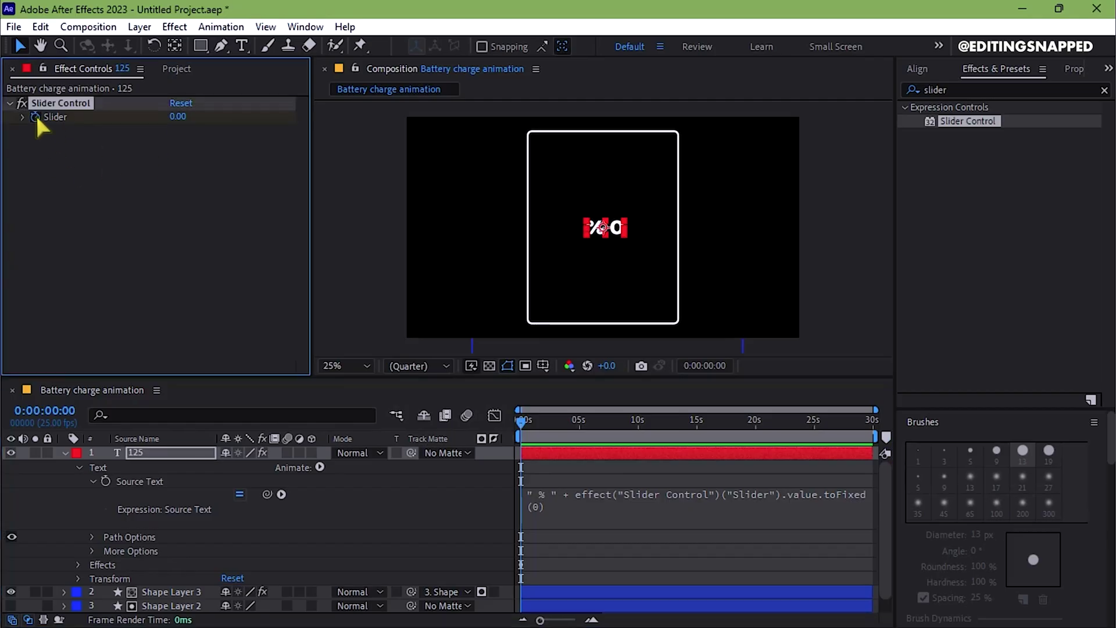
{"action": "left_click", "coordinate": [179, 117]}
{"action": "key", "text": "Return"}
{"action": "left_click_drag", "start_coordinate": [525, 420], "coordinate": [581, 421]}
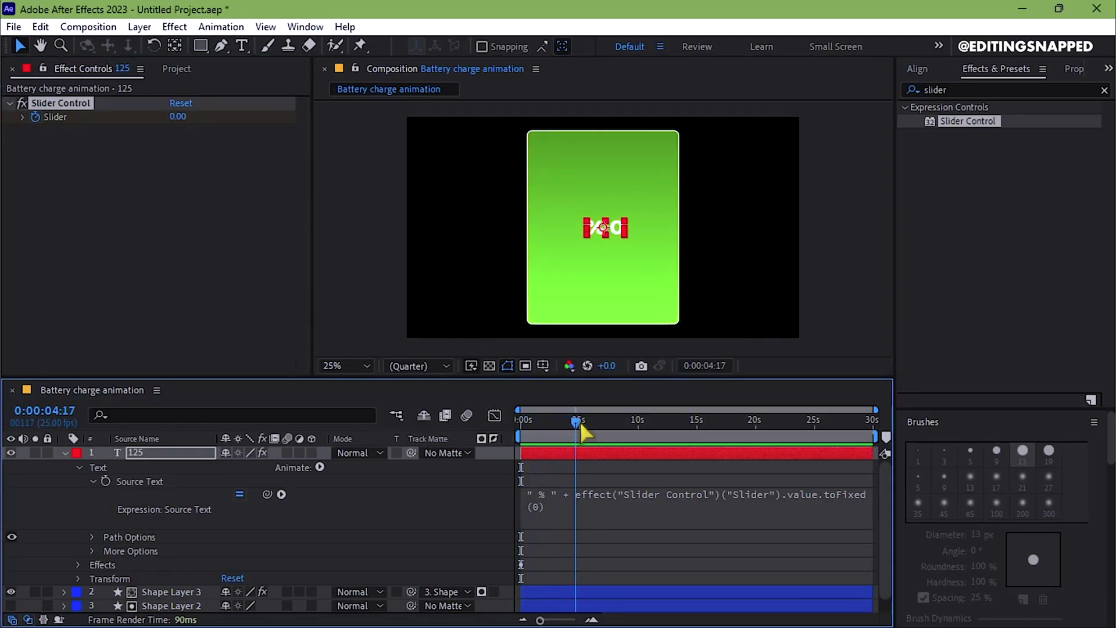
{"action": "left_click", "coordinate": [178, 117]}
{"action": "type", "text": "100"}
{"action": "key", "text": "Return"}
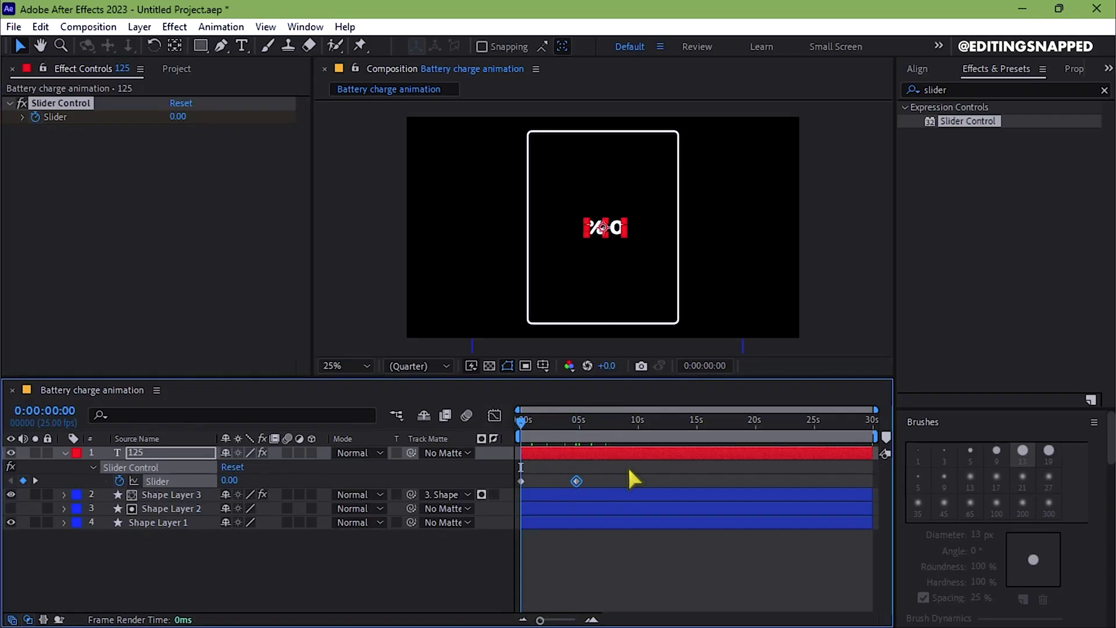
- Ease both Slider keyframes, shift the 100 keyframe slightly, and preview the counter
{"action": "left_click", "coordinate": [490, 480]}
{"action": "key", "text": "F9"}
{"action": "left_click", "coordinate": [574, 501]}
{"action": "left_click", "coordinate": [576, 481]}
{"action": "left_click_drag", "start_coordinate": [579, 423], "coordinate": [523, 422]}
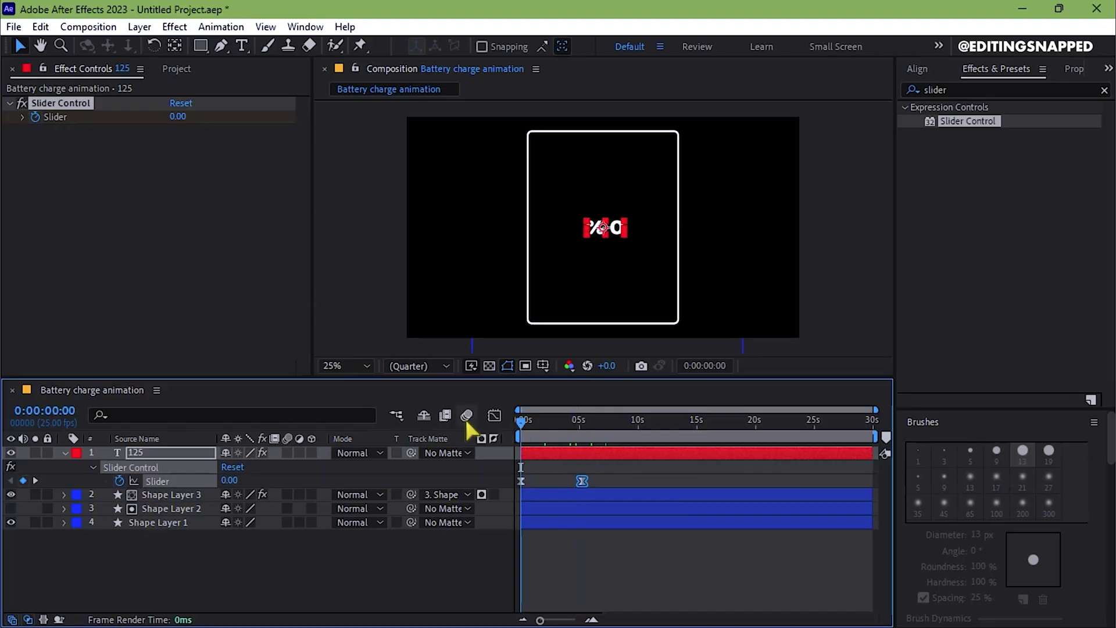
{"action": "key", "text": "space"}
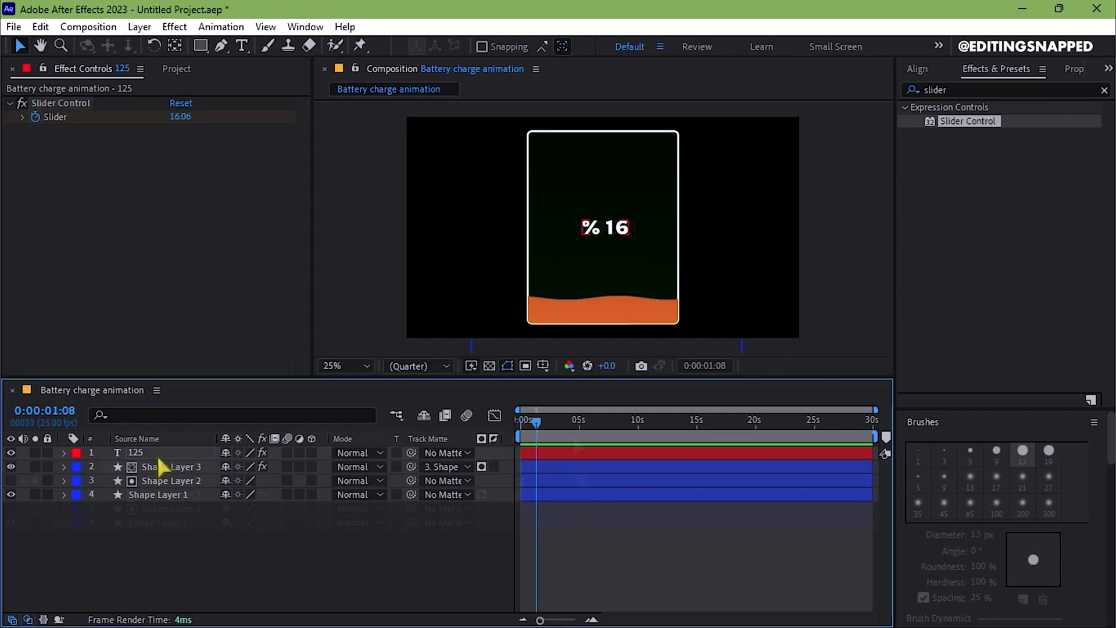
{"action": "left_click", "coordinate": [157, 453]}
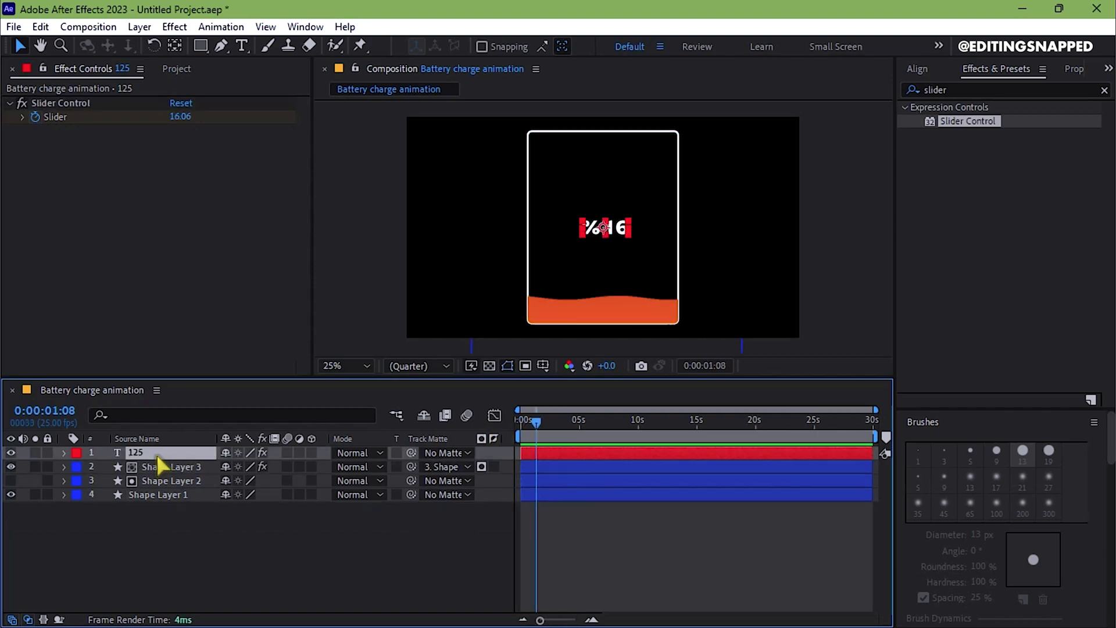
- Apply Deep Glow to Shape Layer 1 with Radius 80 and Exposure 0.50
{"action": "left_click", "coordinate": [162, 495]}
{"action": "double_click", "coordinate": [937, 89]}
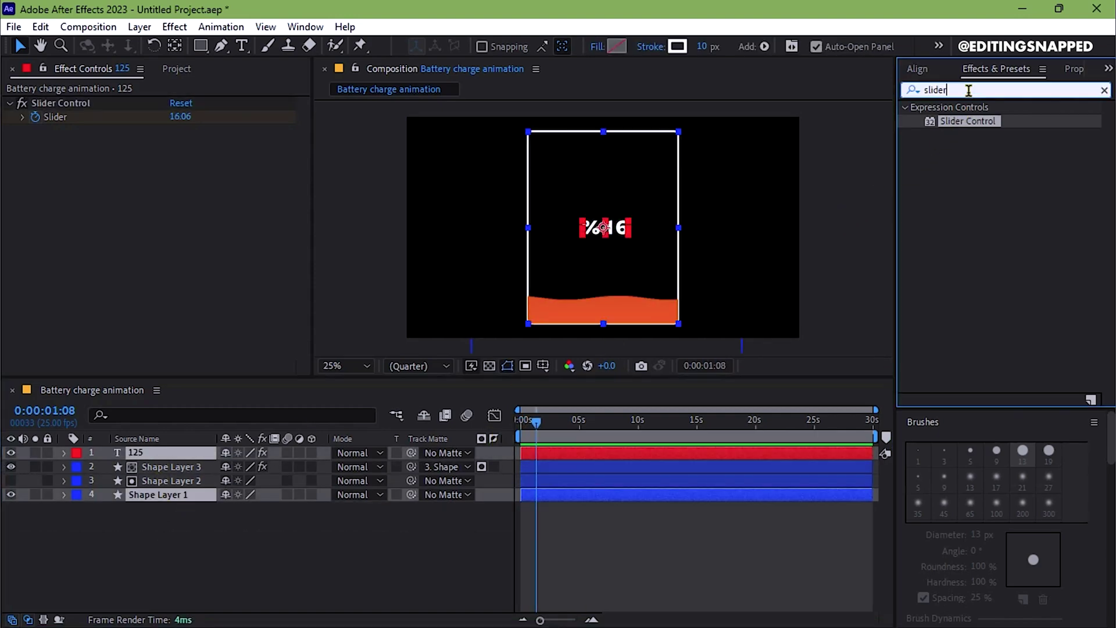
{"action": "type", "text": "deep g"}
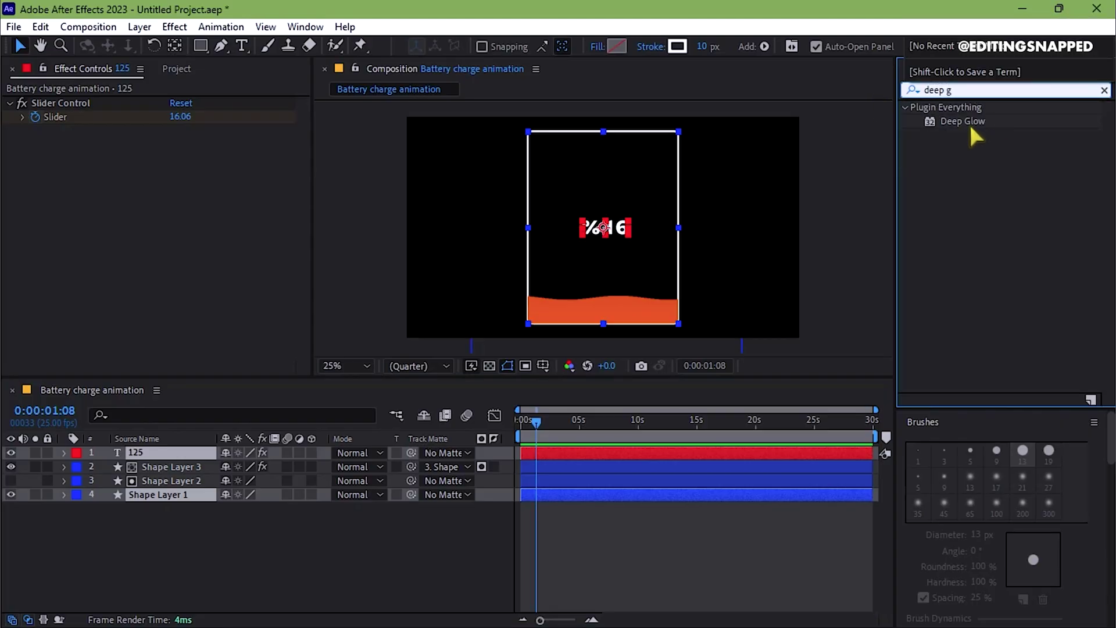
{"action": "double_click", "coordinate": [963, 121]}
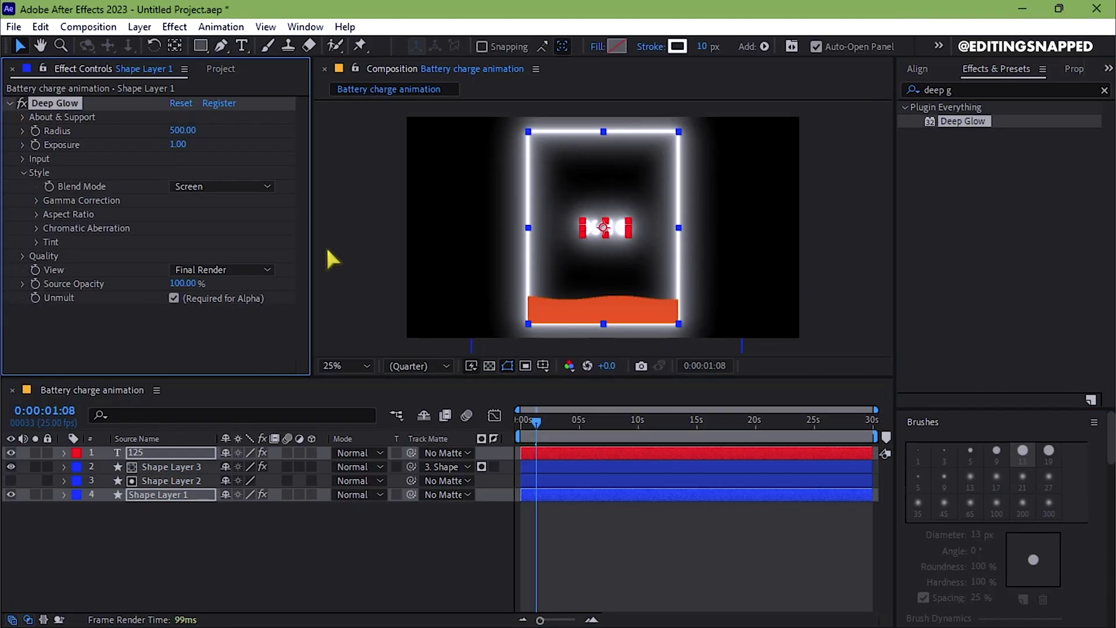
{"action": "left_click", "coordinate": [186, 131]}
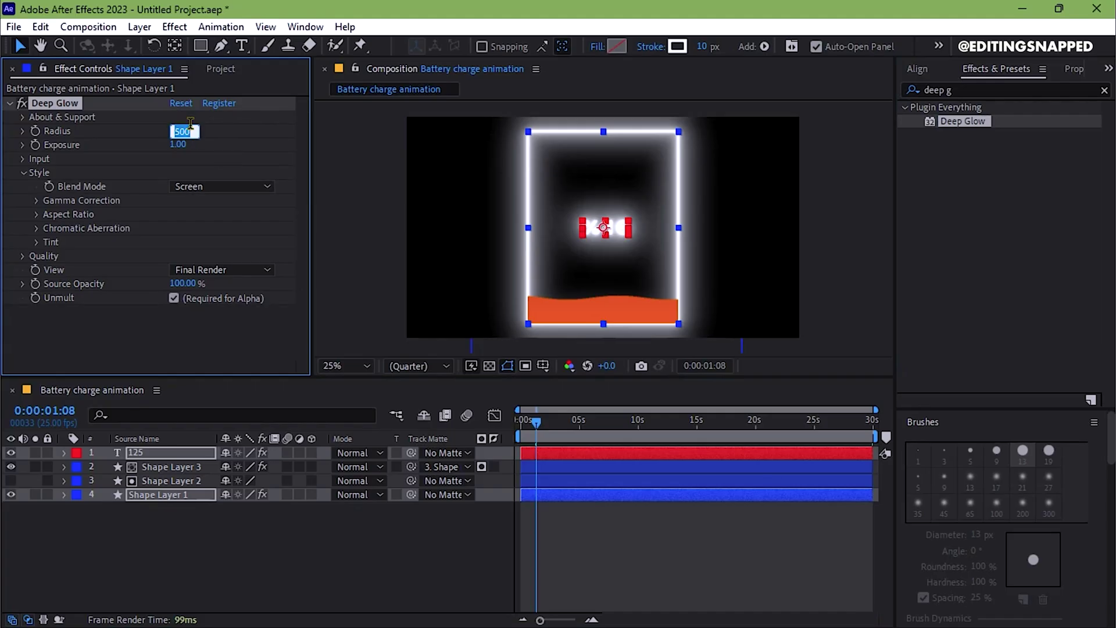
{"action": "type", "text": "1080"}
{"action": "key", "text": "Return"}
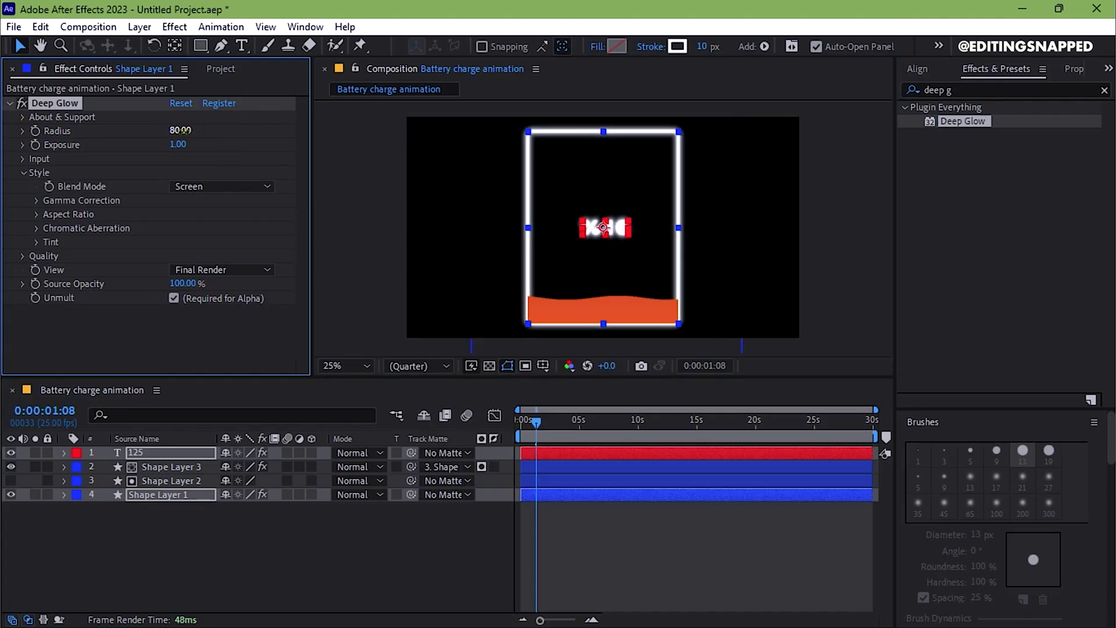
{"action": "left_click", "coordinate": [177, 145]}
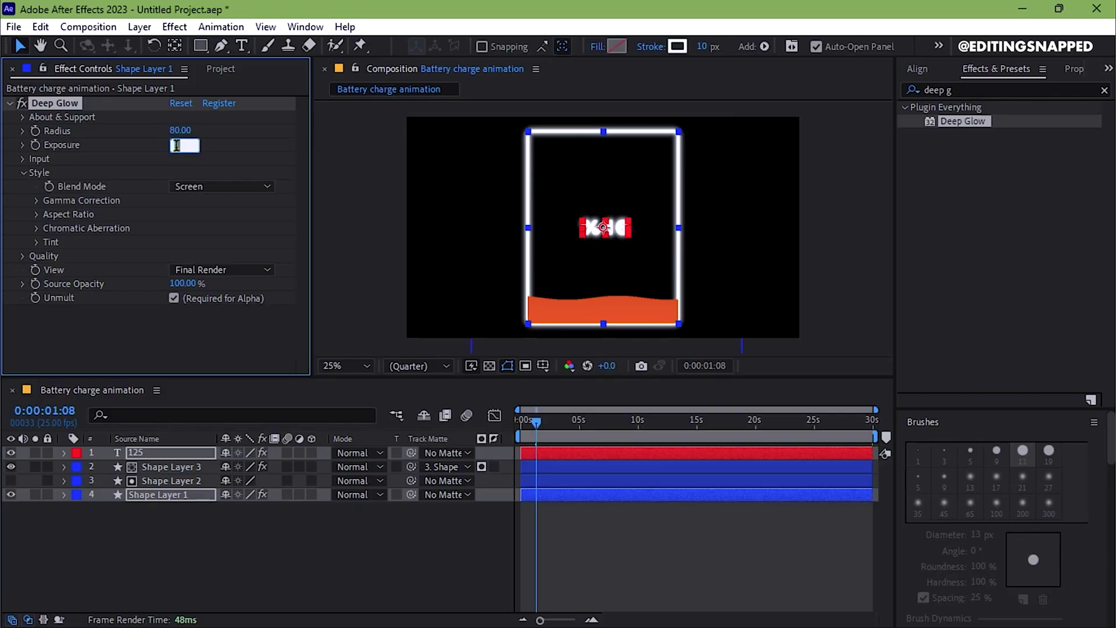
{"action": "type", "text": "50"}
{"action": "key", "text": "Return"}
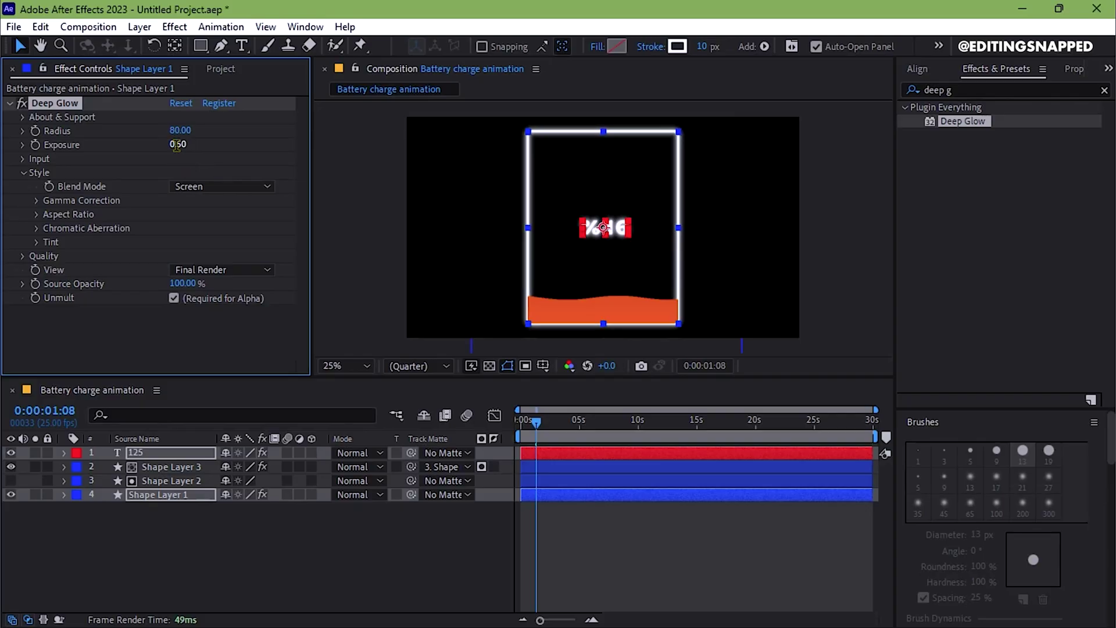
{"action": "left_click", "coordinate": [524, 421]}
{"action": "key", "text": "space"}
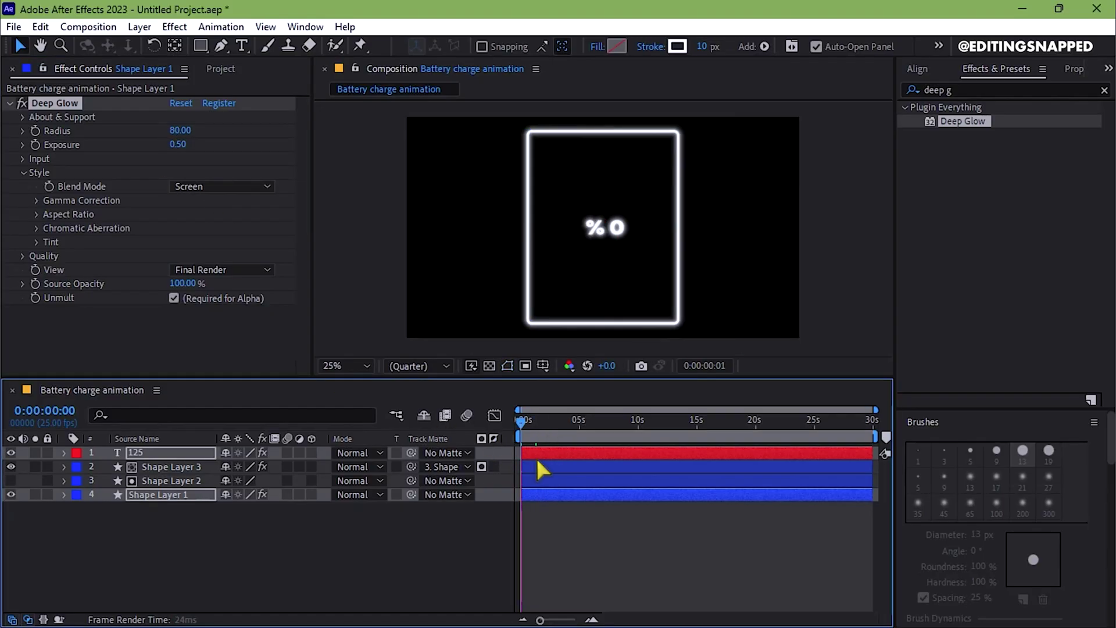